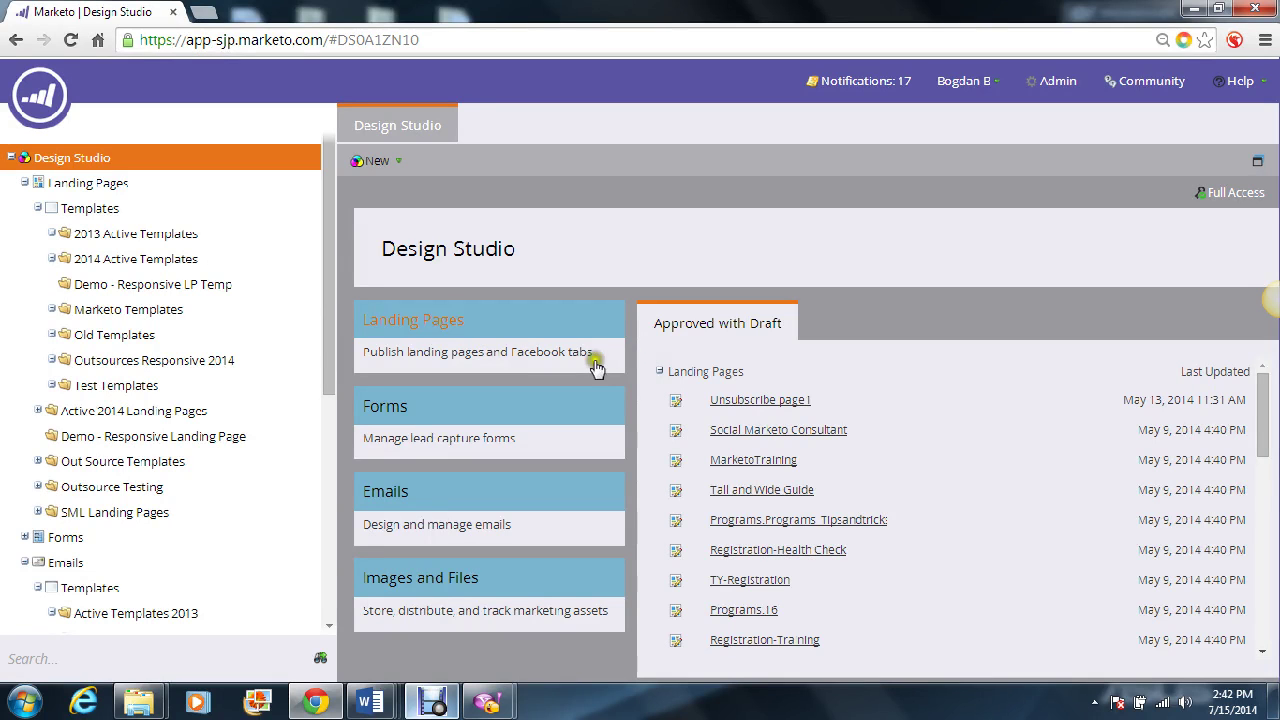
# - Start an Images and Files upload saved to Demo - Responsive Templates and browse for files
pyautogui.click(329, 305)
pyautogui.moveTo(329, 305); pyautogui.dragTo(300, 520)
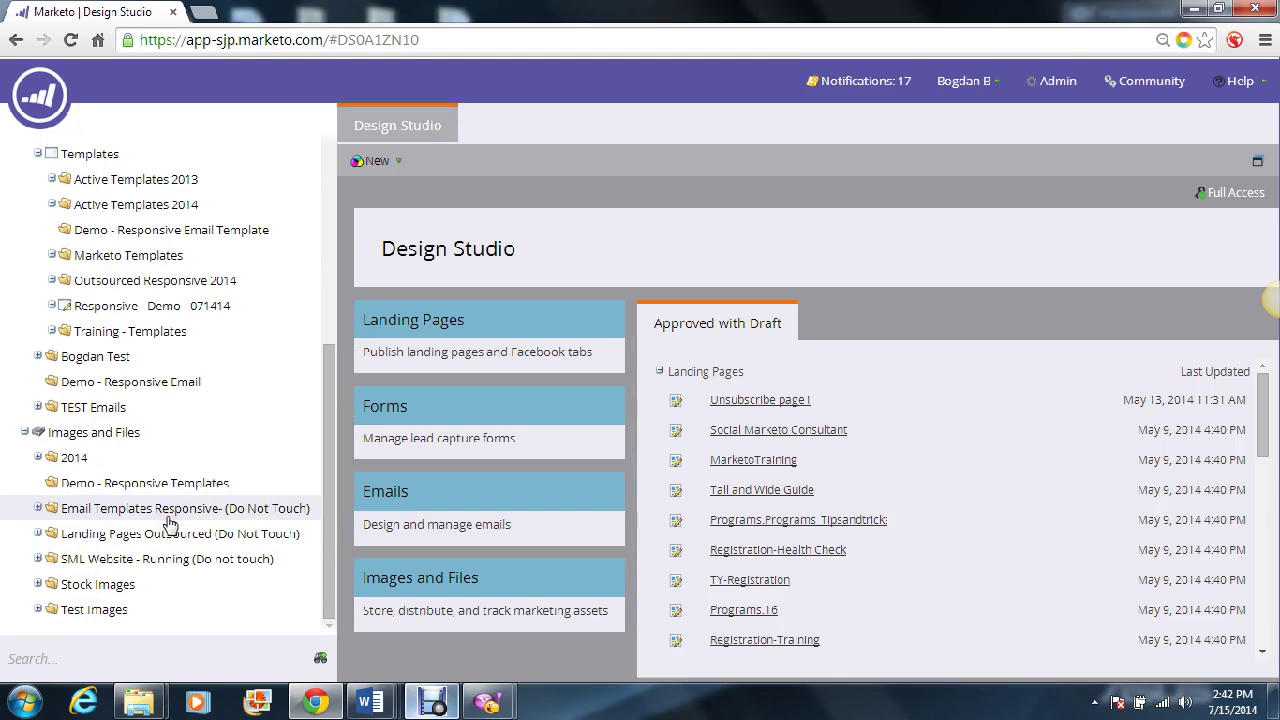
pyautogui.rightClick(105, 444)
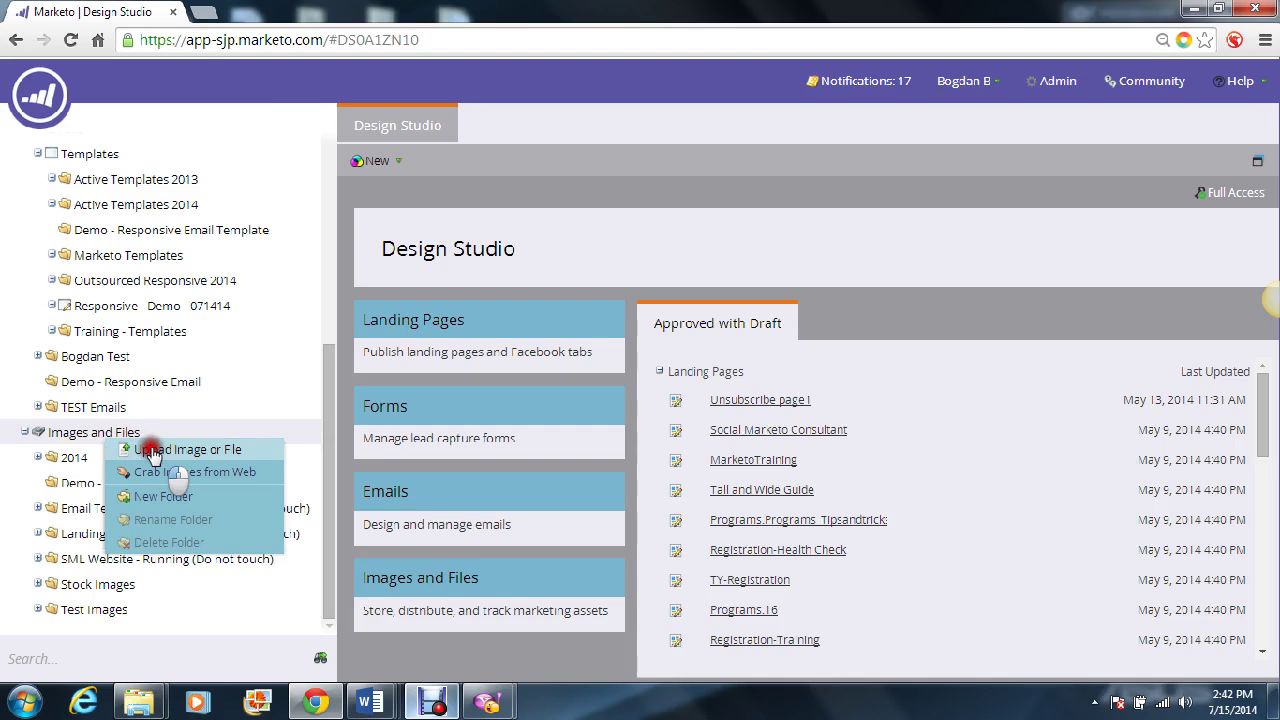
pyautogui.click(150, 450)
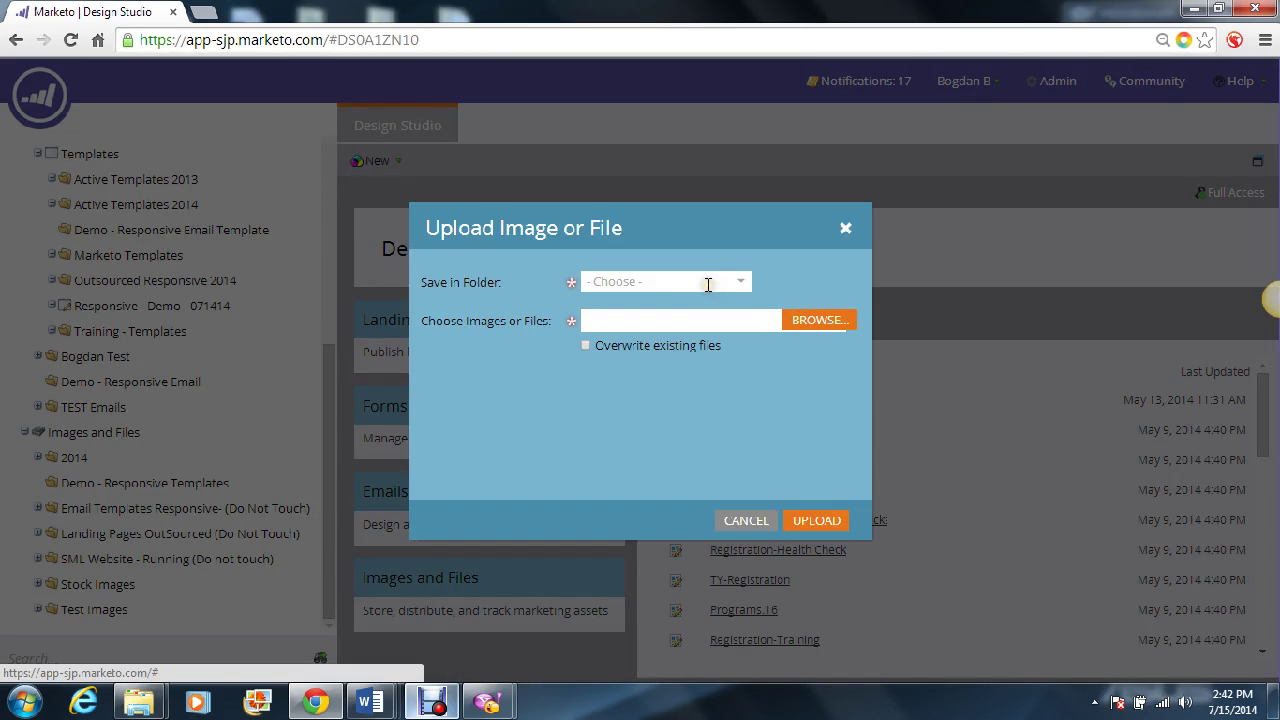
pyautogui.click(708, 284)
pyautogui.write('demo')
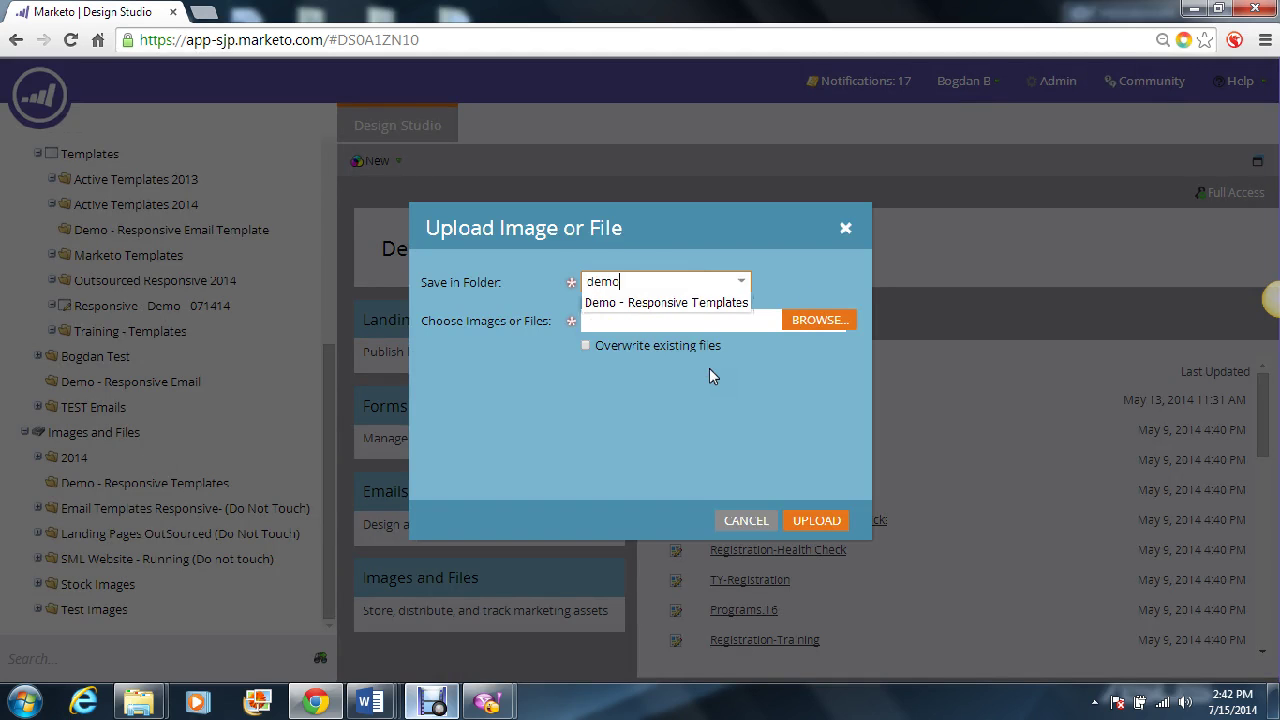
pyautogui.click(670, 304)
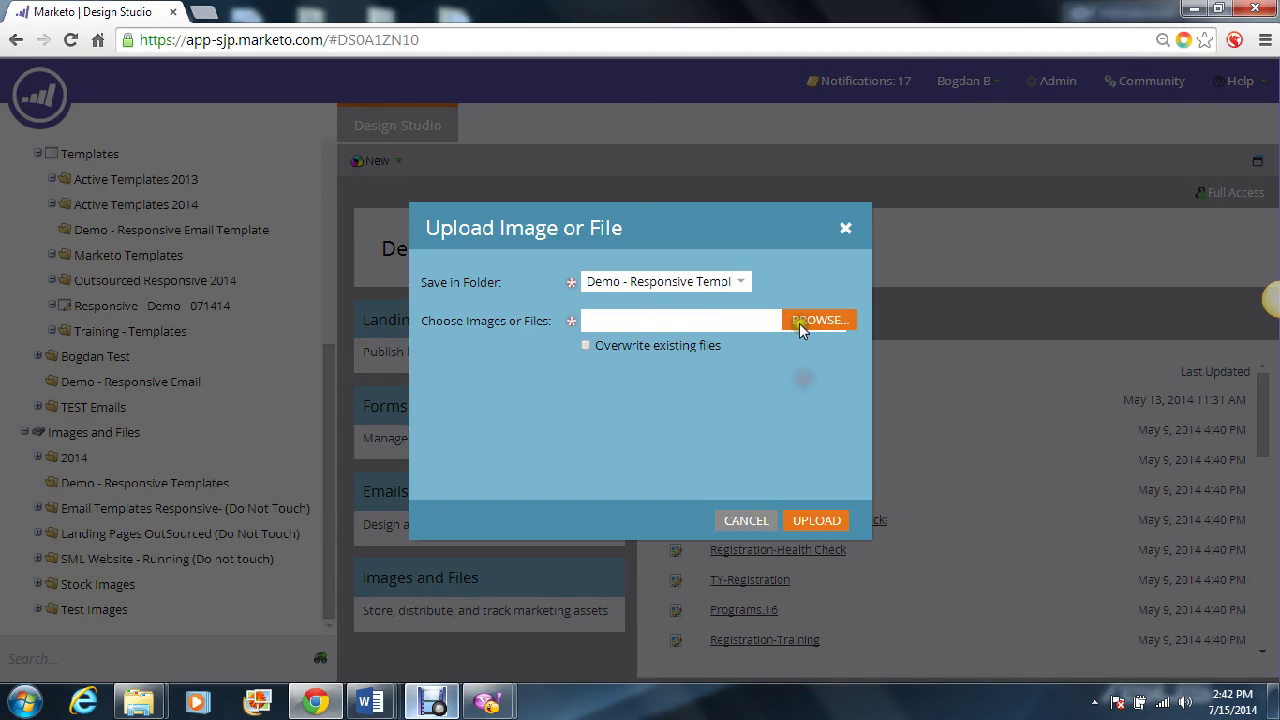
pyautogui.click(799, 323)
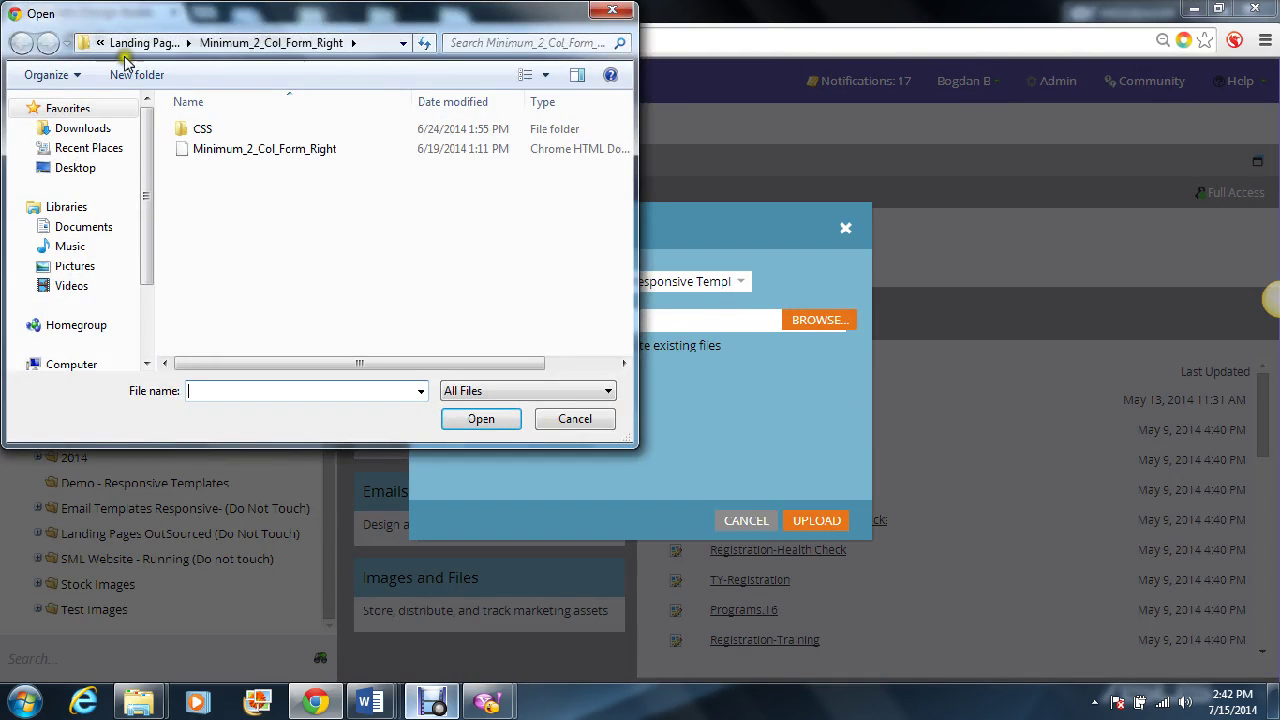
# - Select the six CSS demo files, ui - demo through bip - demo, from the local CSS folder
pyautogui.click(88, 48)
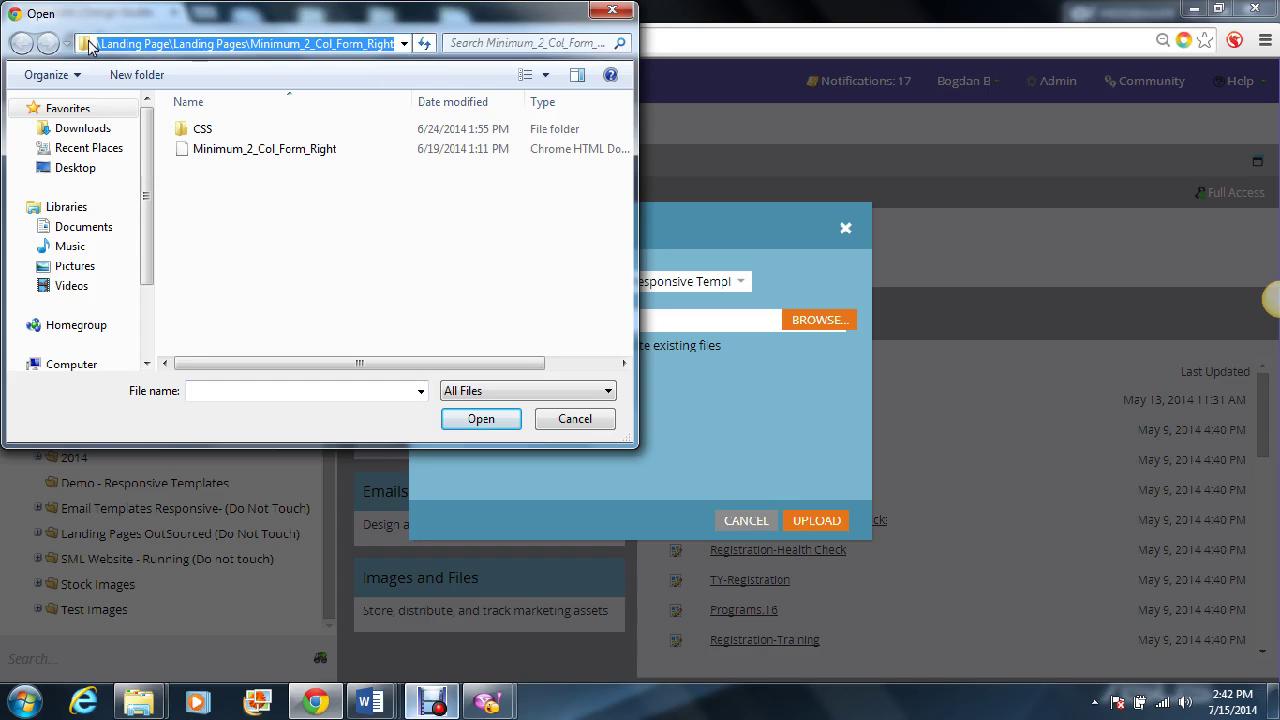
pyautogui.click(291, 217)
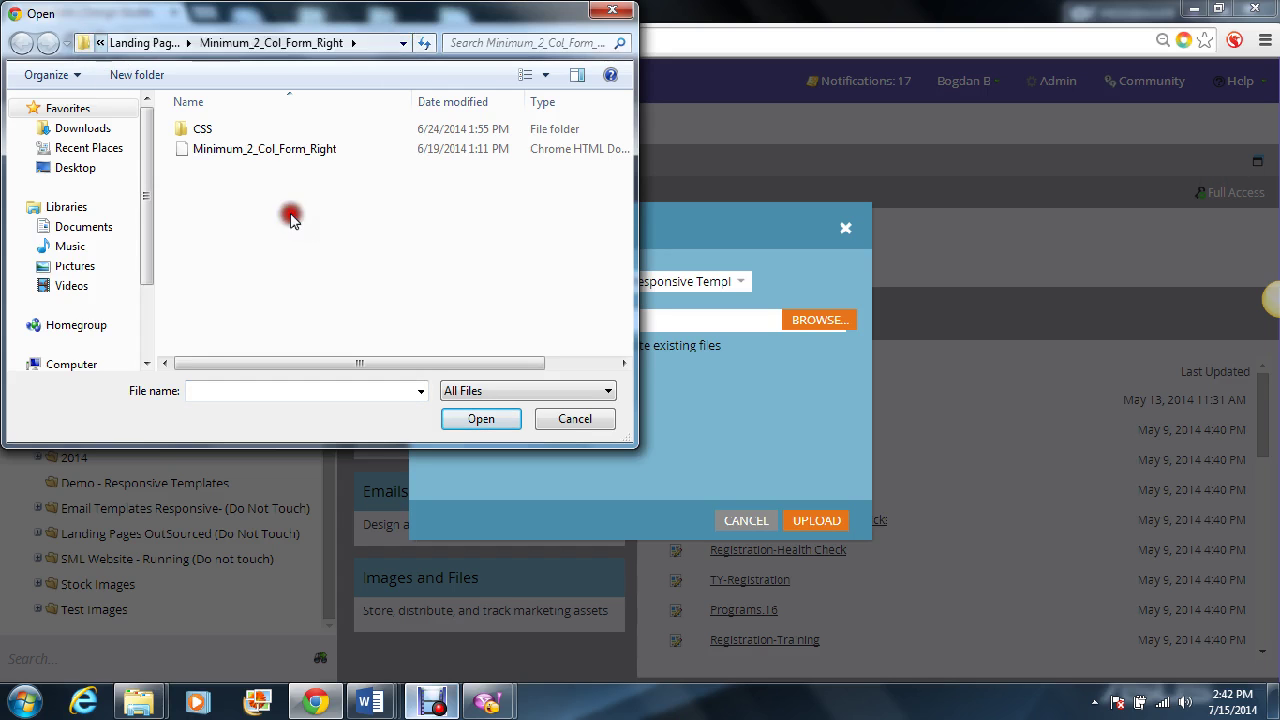
pyautogui.click(98, 42)
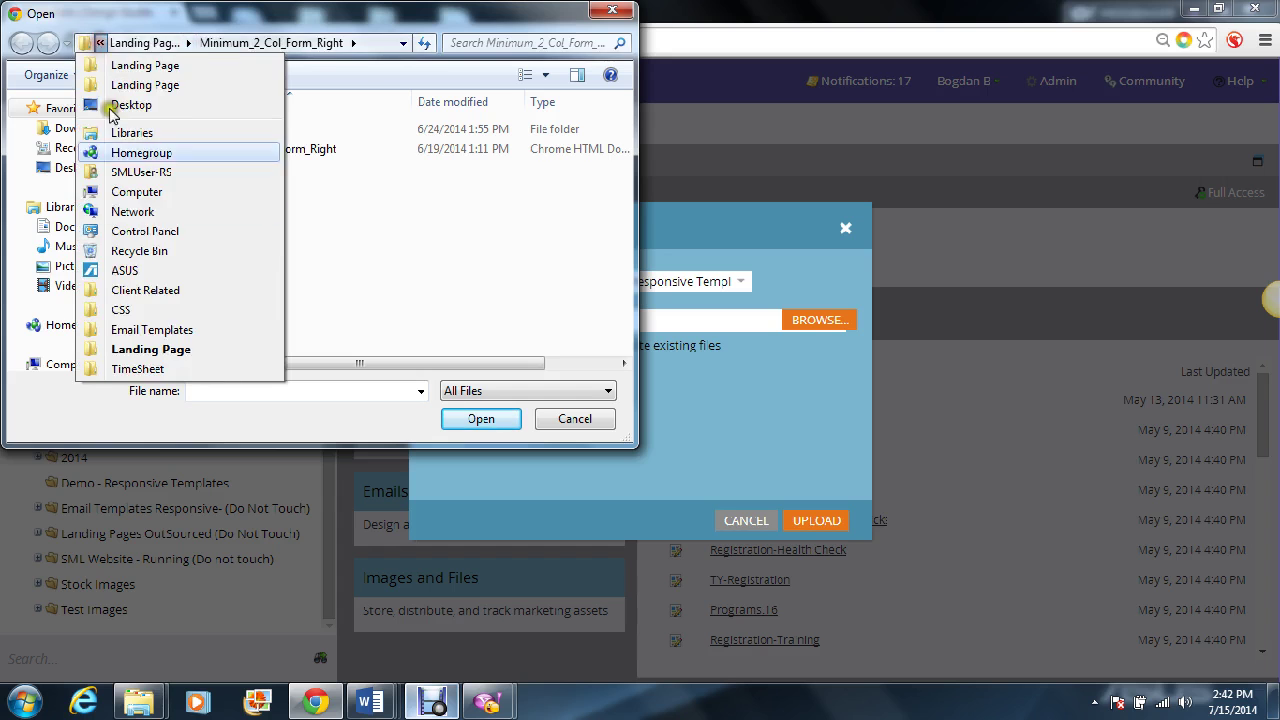
pyautogui.click(120, 310)
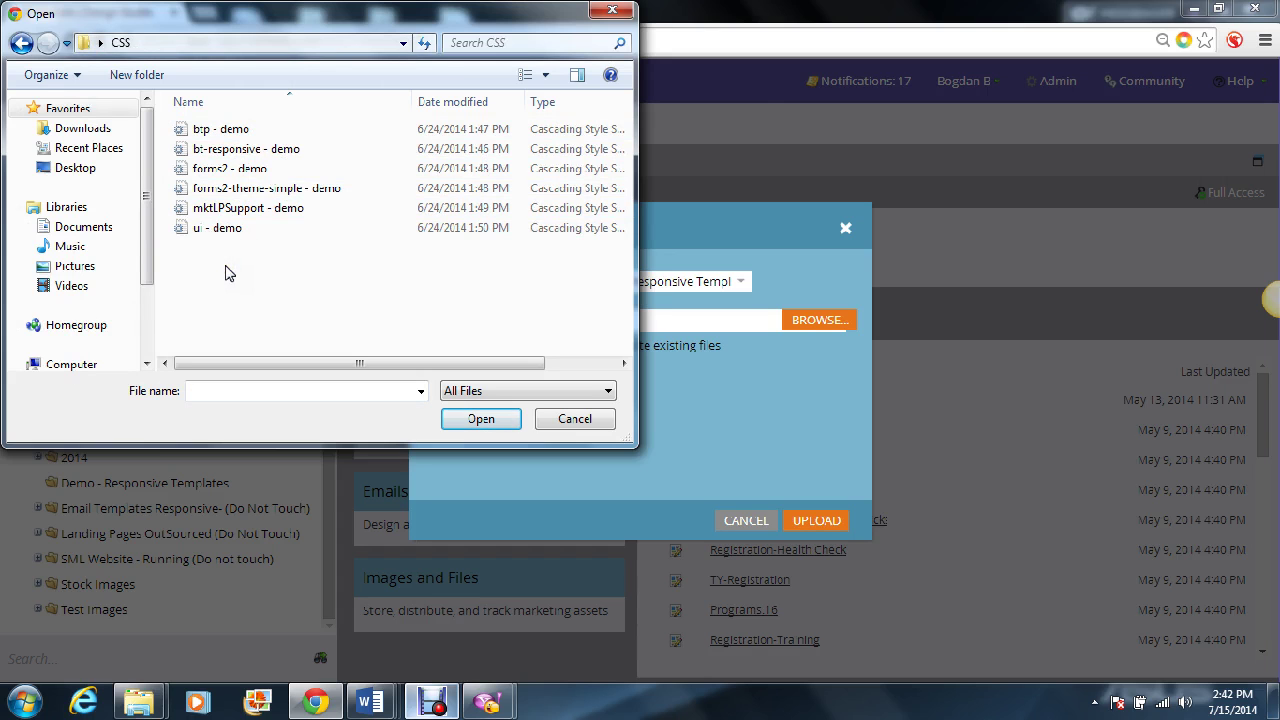
pyautogui.click(235, 228)
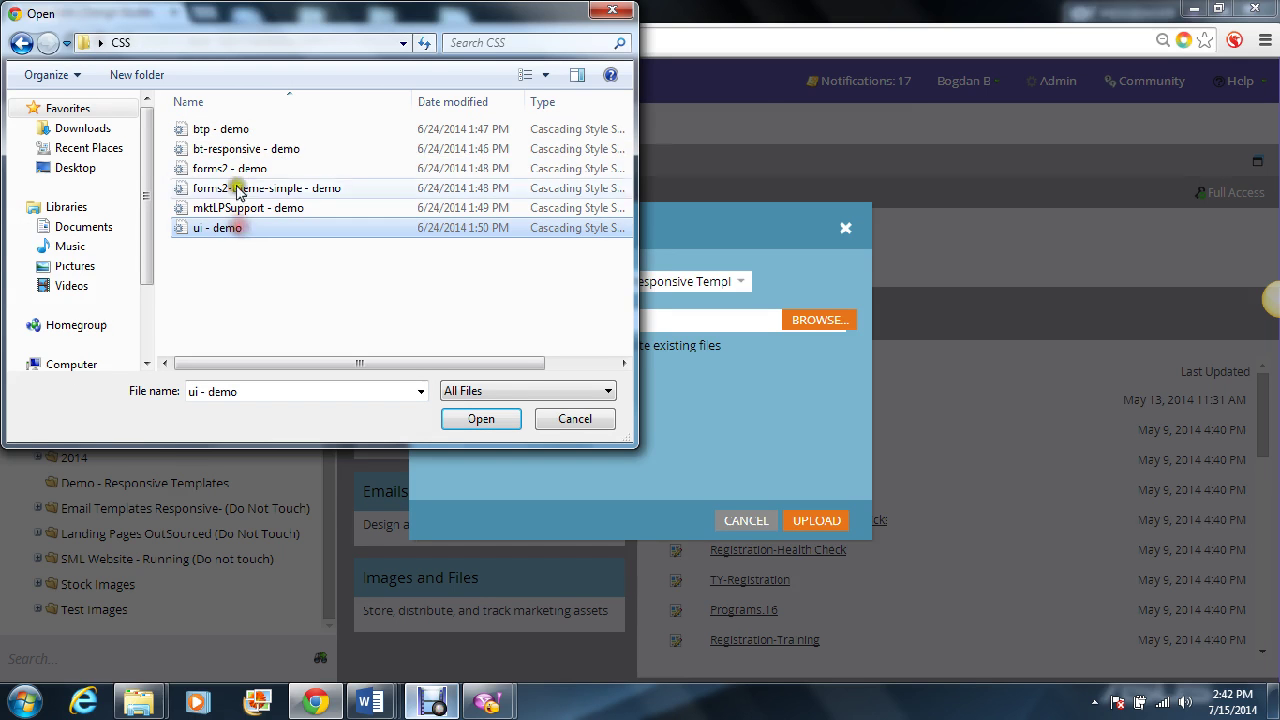
pyautogui.keyDown('shift'); pyautogui.click(252, 131); pyautogui.keyUp('shift')
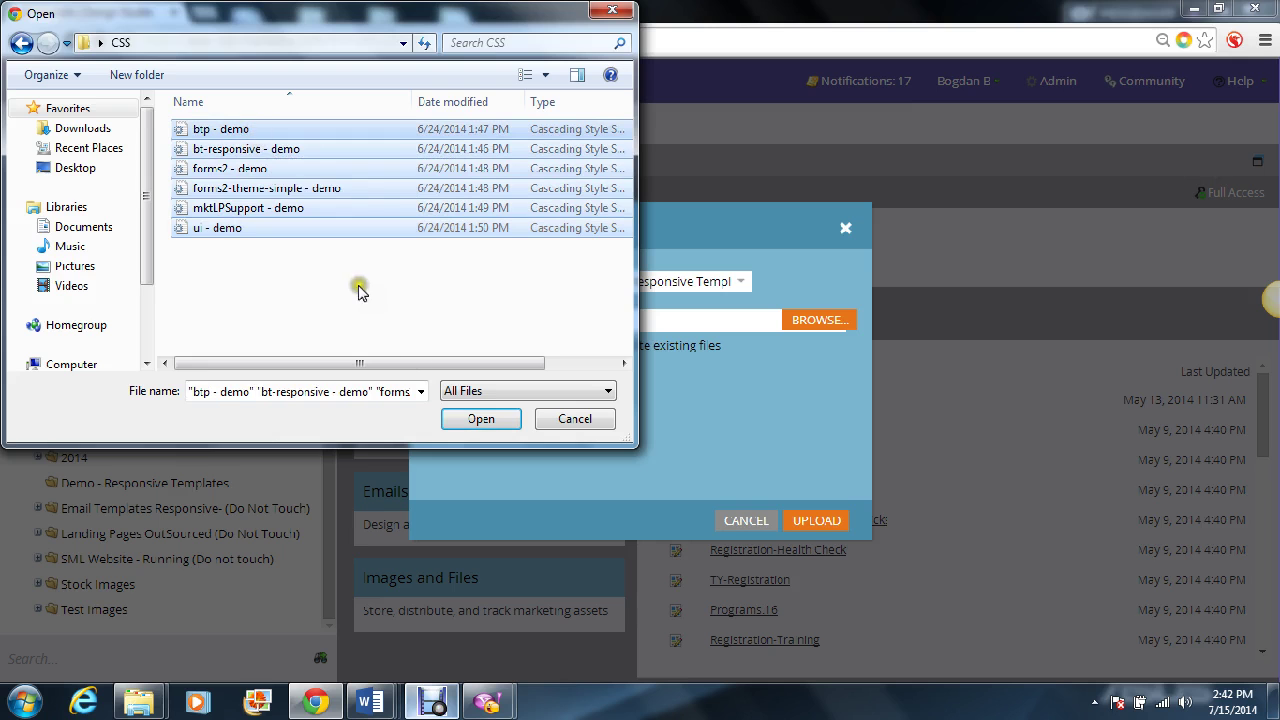
pyautogui.click(480, 419)
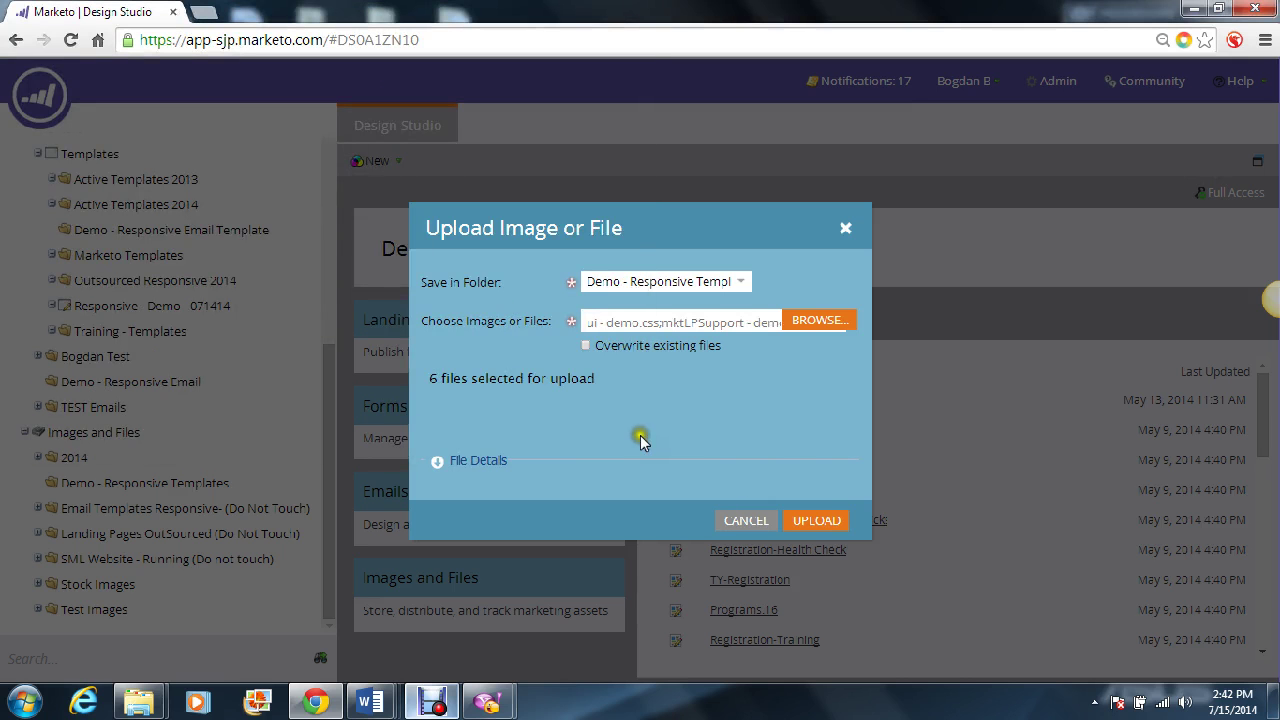
# - Upload the six CSS files and finish the upload
pyautogui.click(825, 516)
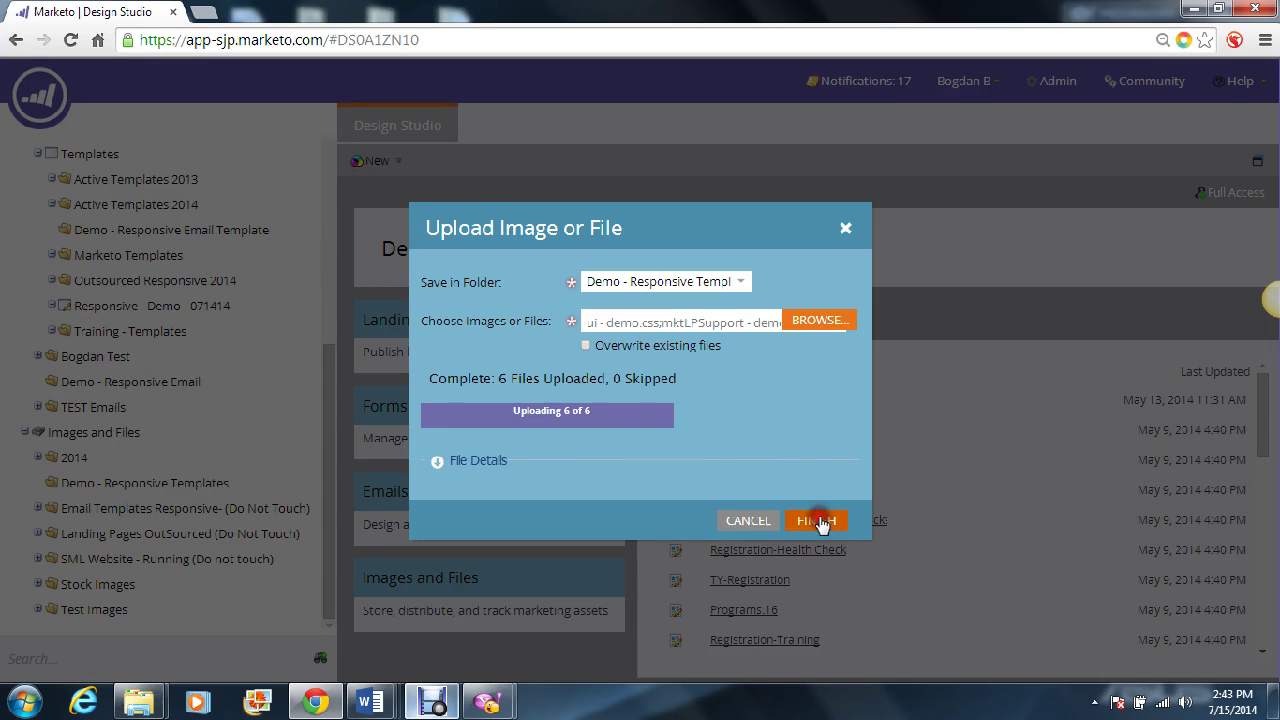
pyautogui.click(826, 521)
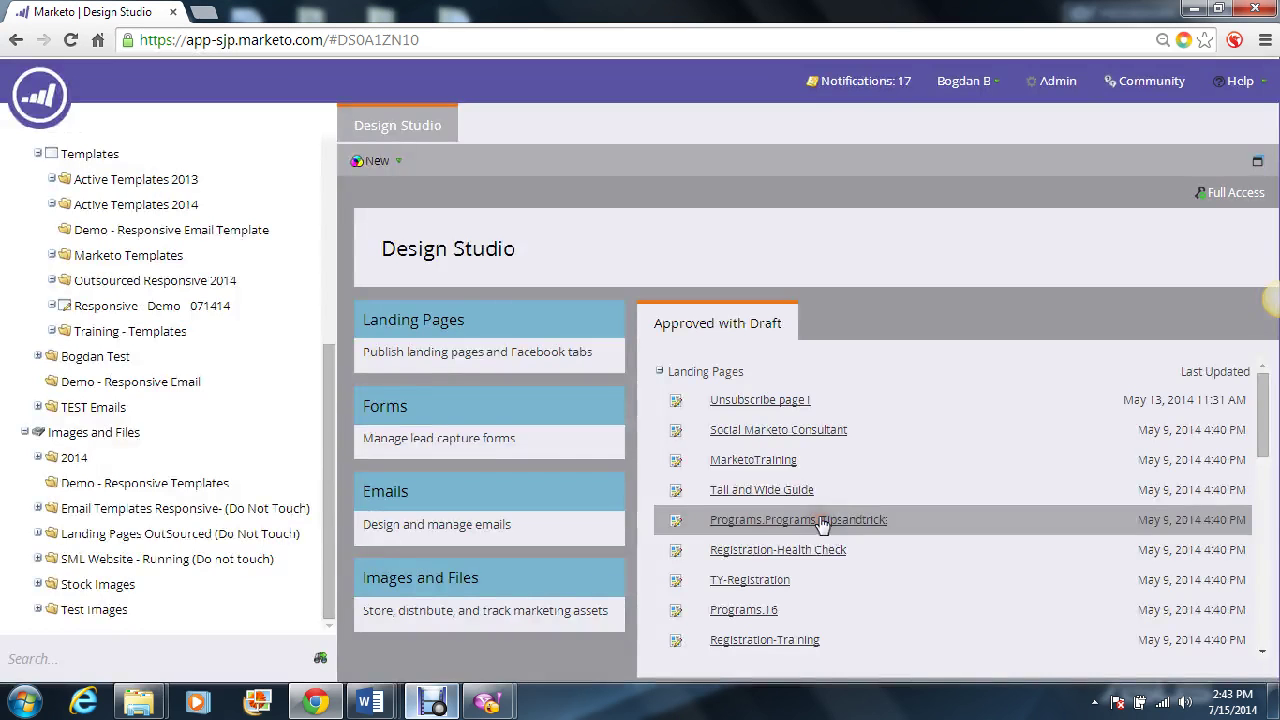
pyautogui.click(328, 487)
pyautogui.moveTo(328, 487); pyautogui.dragTo(320, 129)
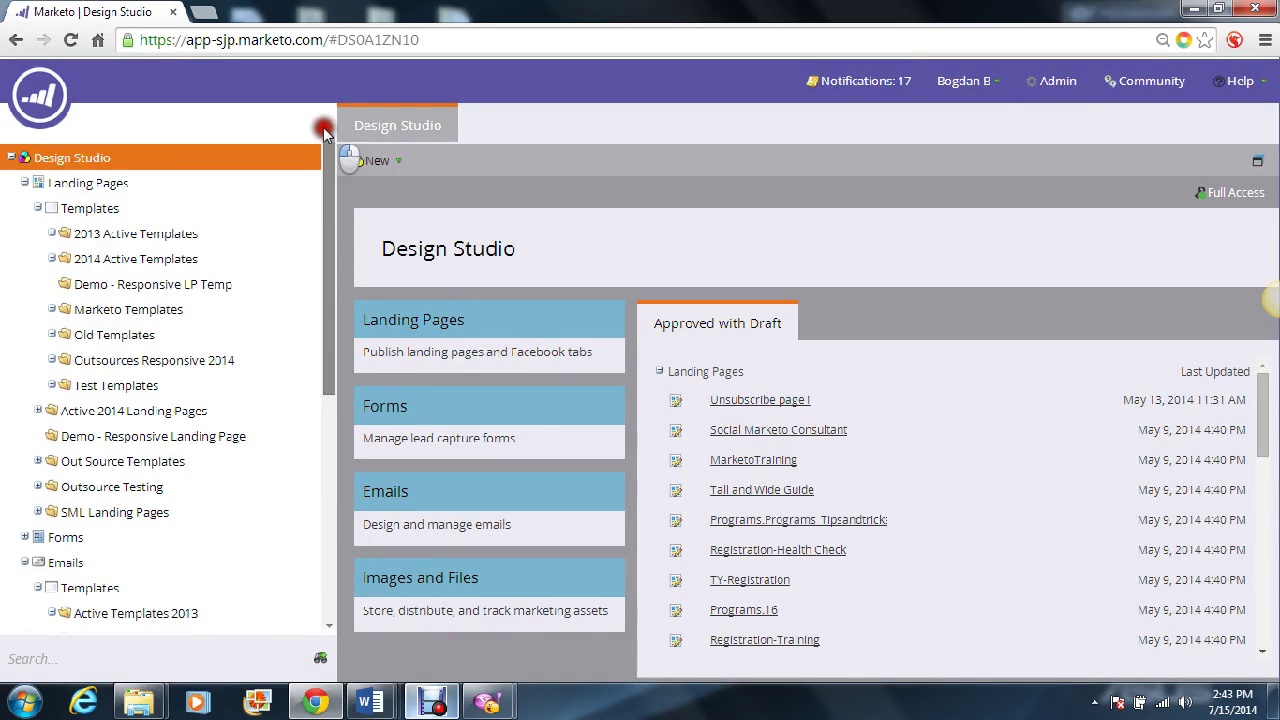
# - Start importing a template into the Landing Pages Templates folder and browse for its file
pyautogui.rightClick(88, 210)
pyautogui.click(148, 238)
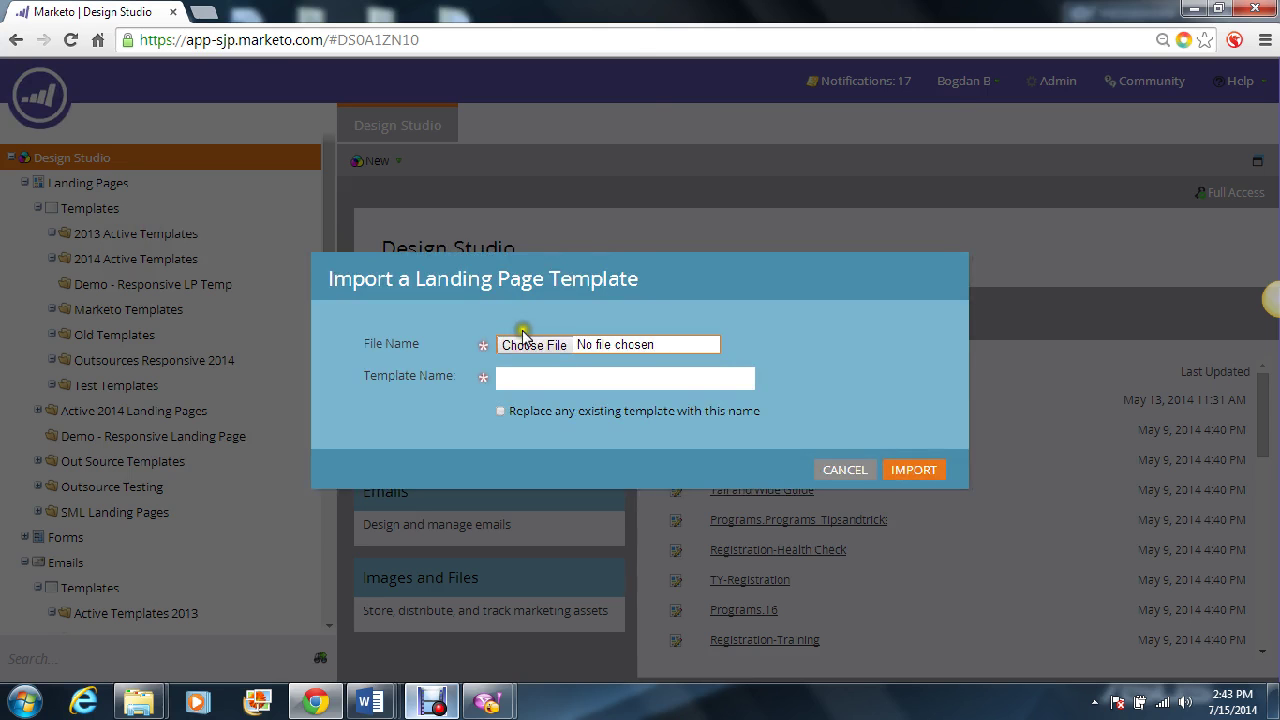
pyautogui.click(535, 345)
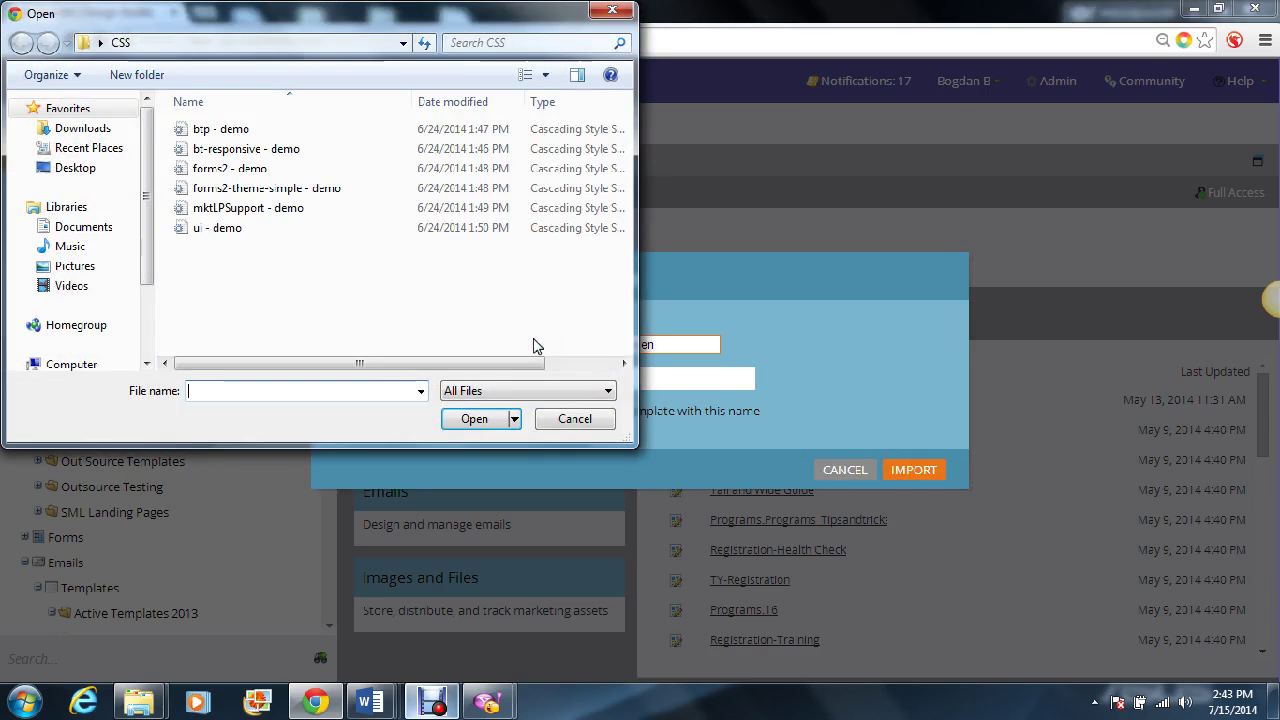
# - Attach Minimum_2_Col_Form_Right.htm from the Landing Pages template folder as the import file
pyautogui.click(100, 44)
pyautogui.click(137, 310)
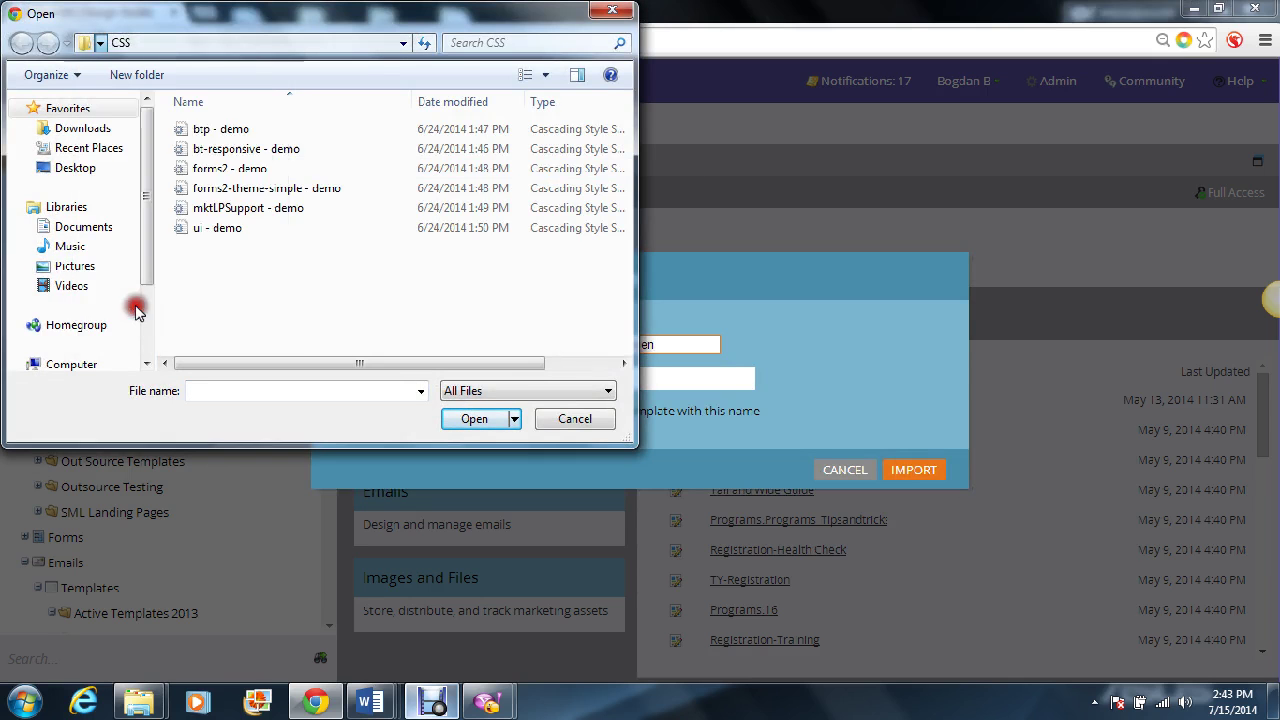
pyautogui.doubleClick(250, 130)
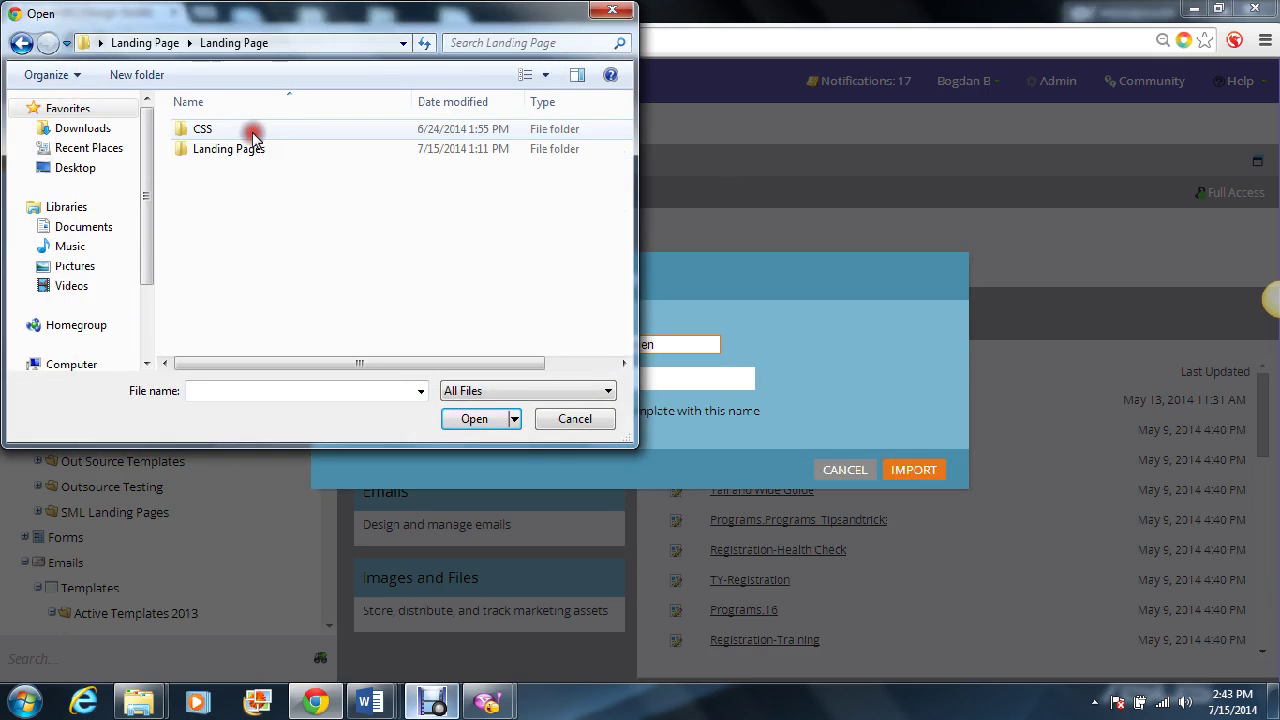
pyautogui.doubleClick(262, 149)
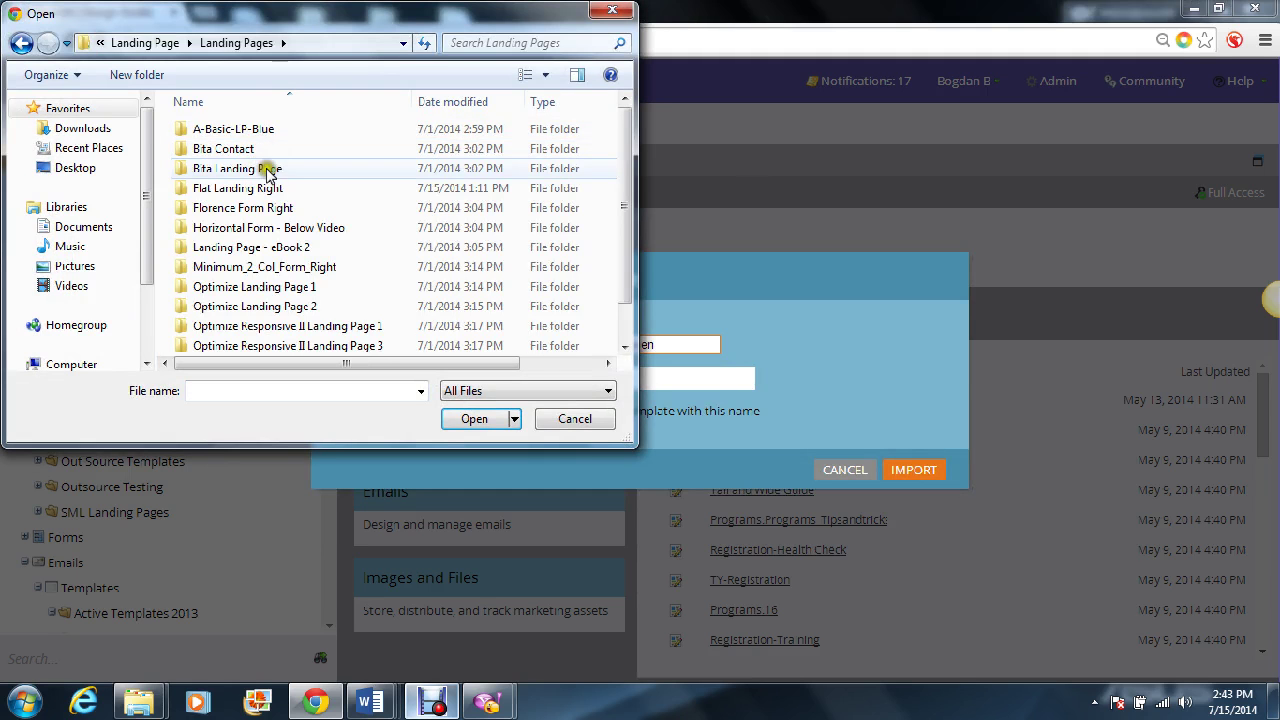
pyautogui.click(290, 268)
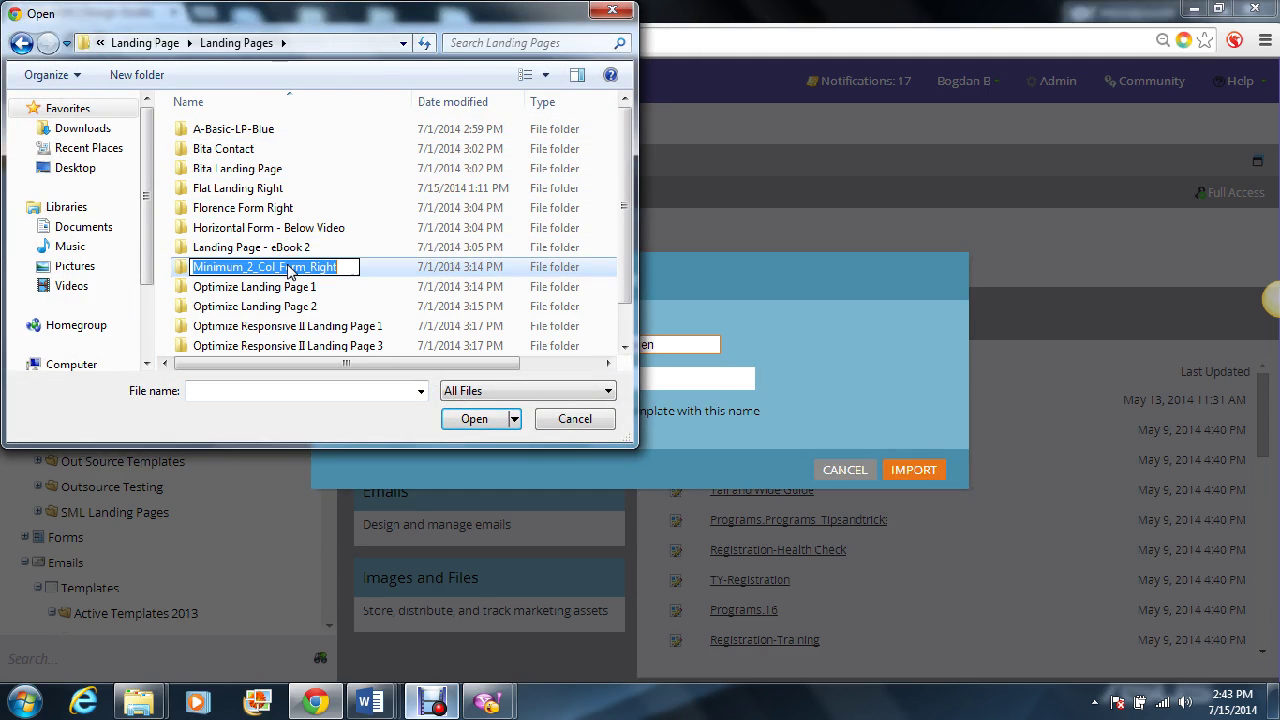
pyautogui.doubleClick(375, 270)
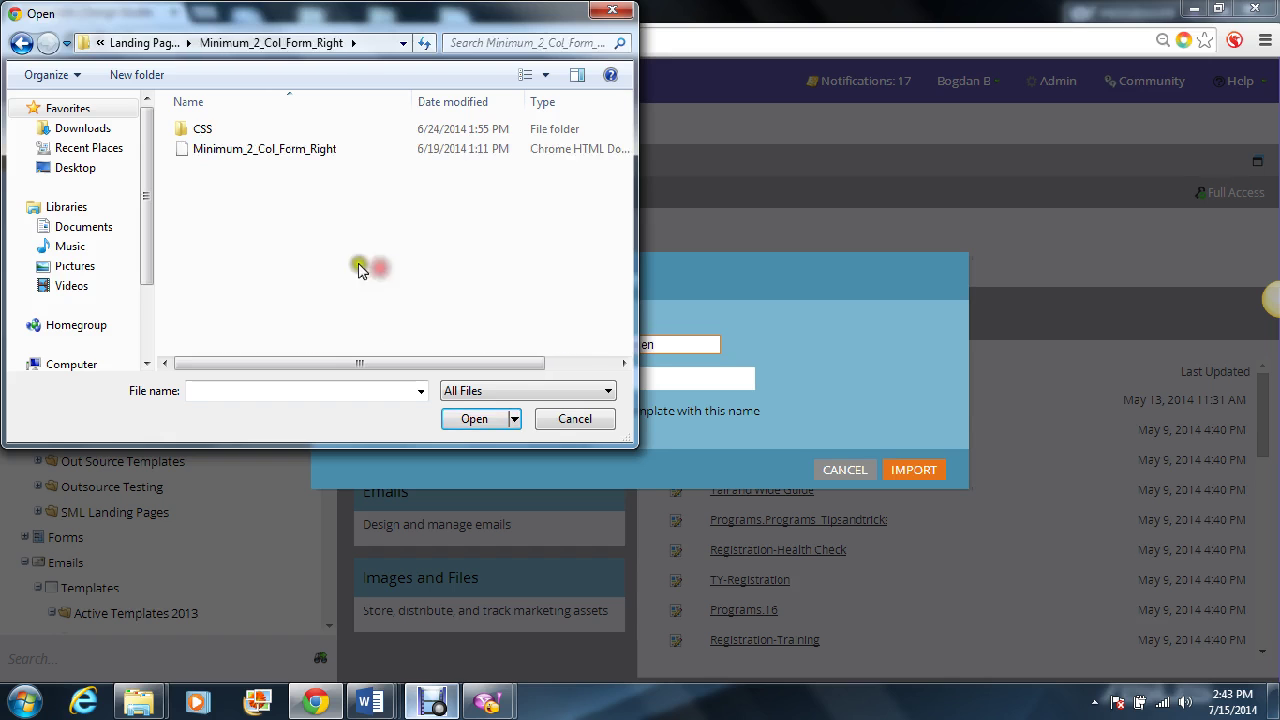
pyautogui.click(266, 150)
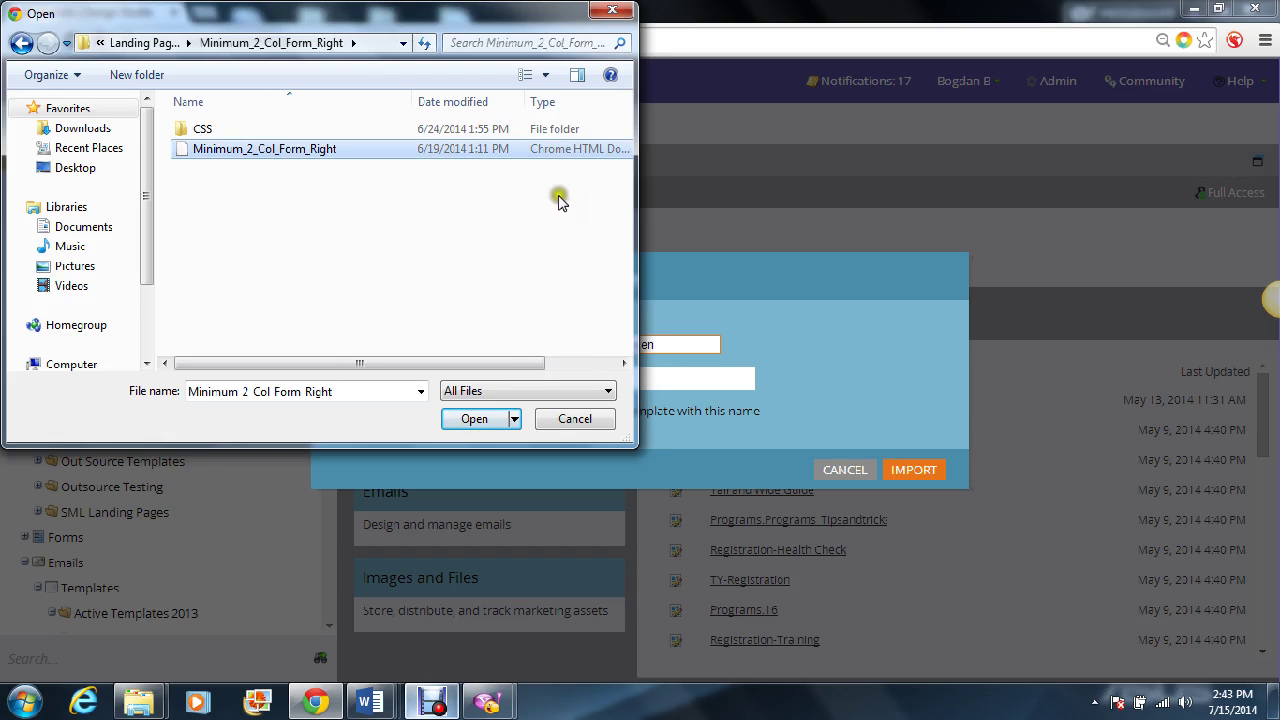
pyautogui.click(482, 419)
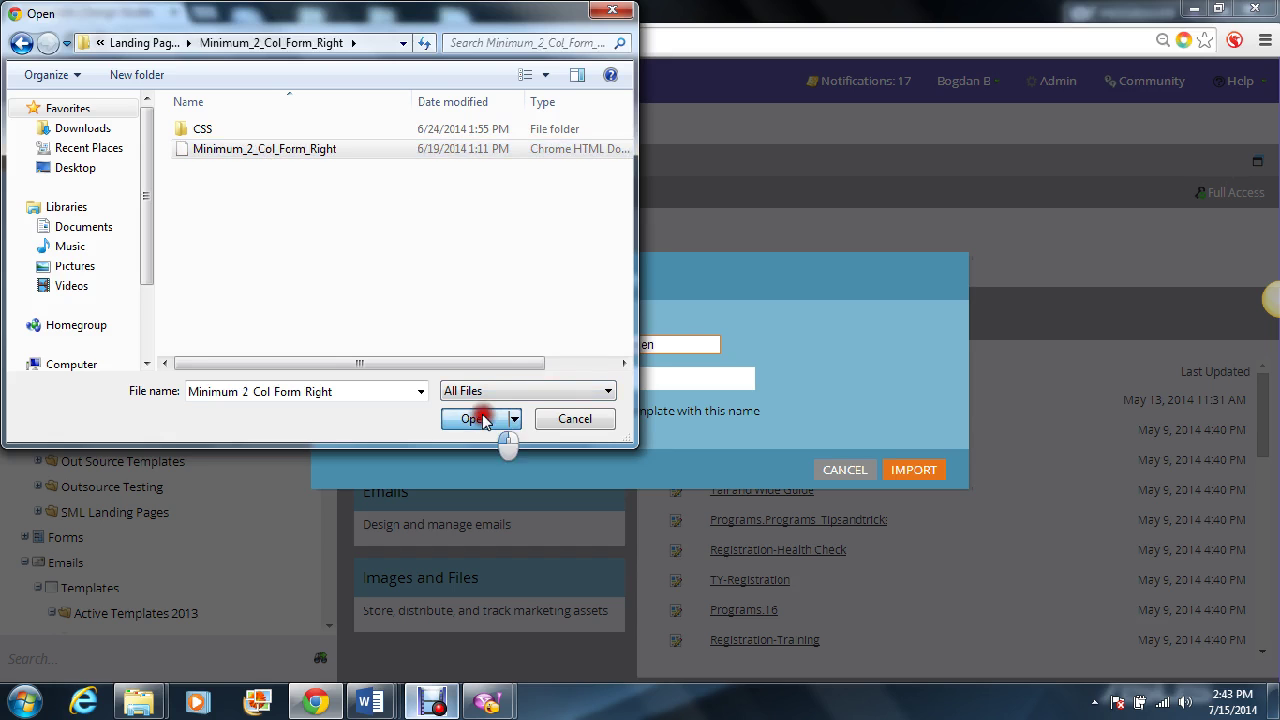
pyautogui.click(663, 378)
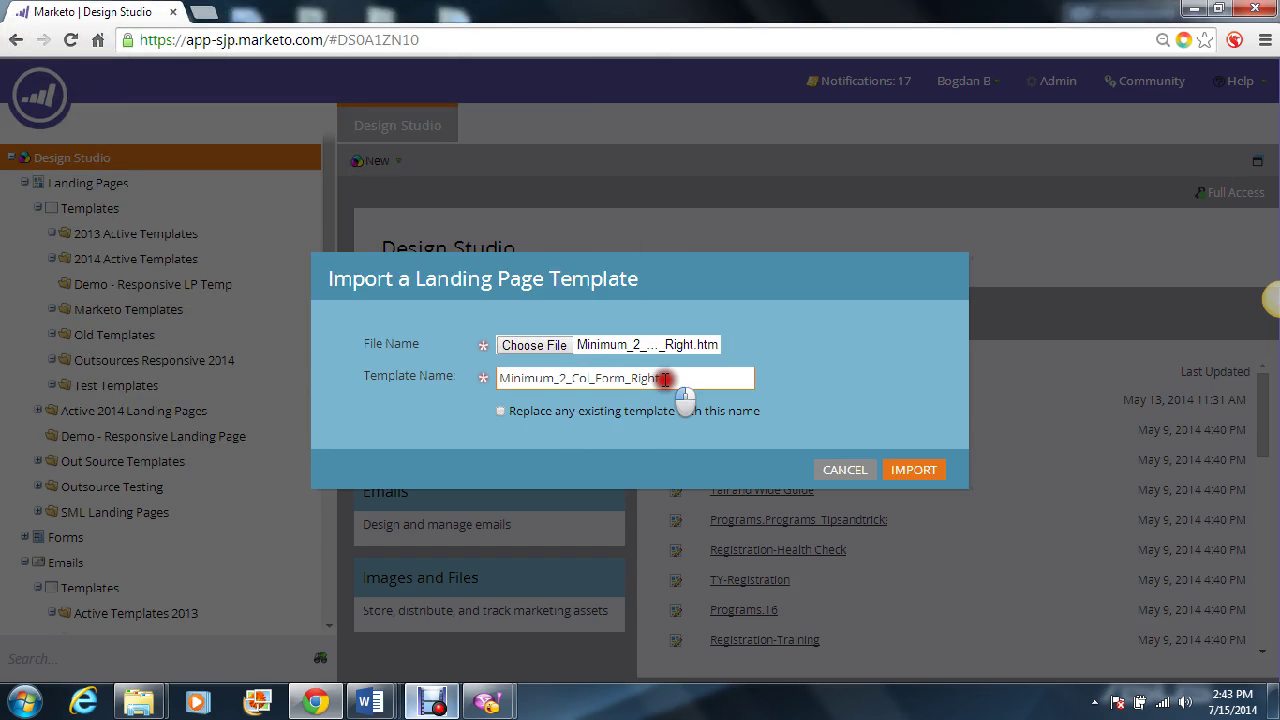
# - Rename the template to 'demo-responsive LP template - 071514' and import it
pyautogui.moveTo(663, 378); pyautogui.dragTo(468, 385)
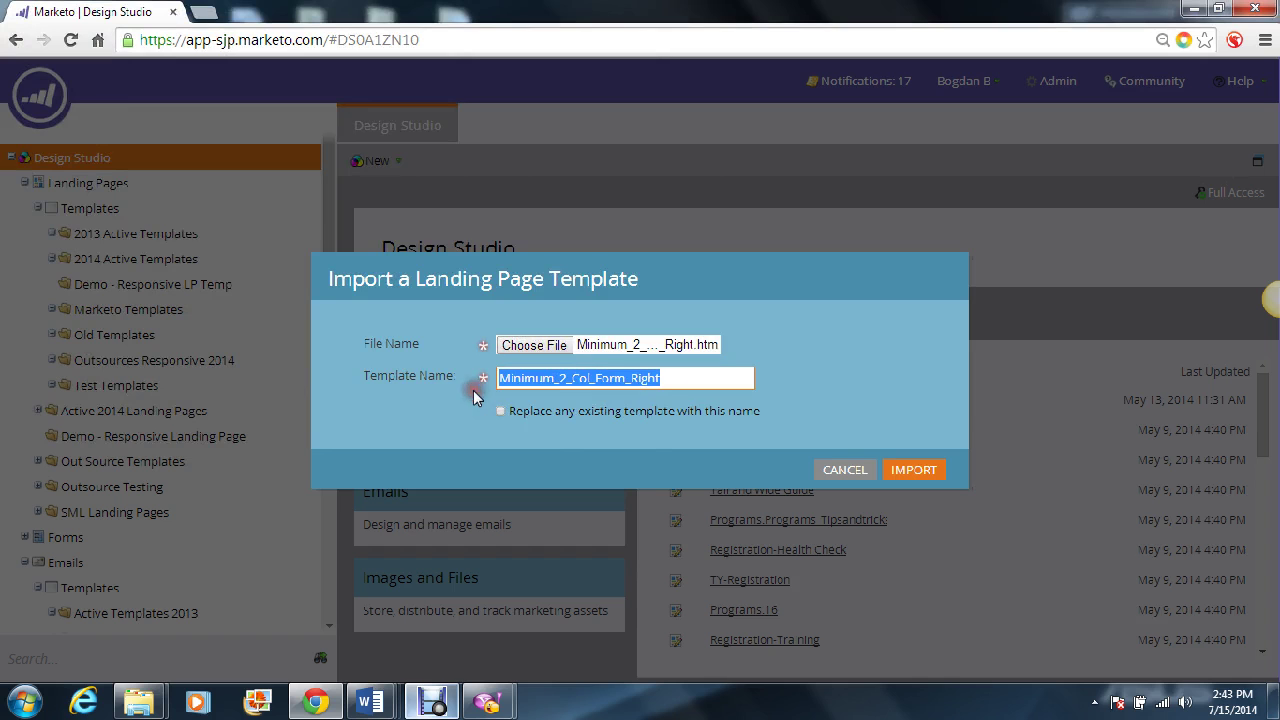
pyautogui.write('demo')
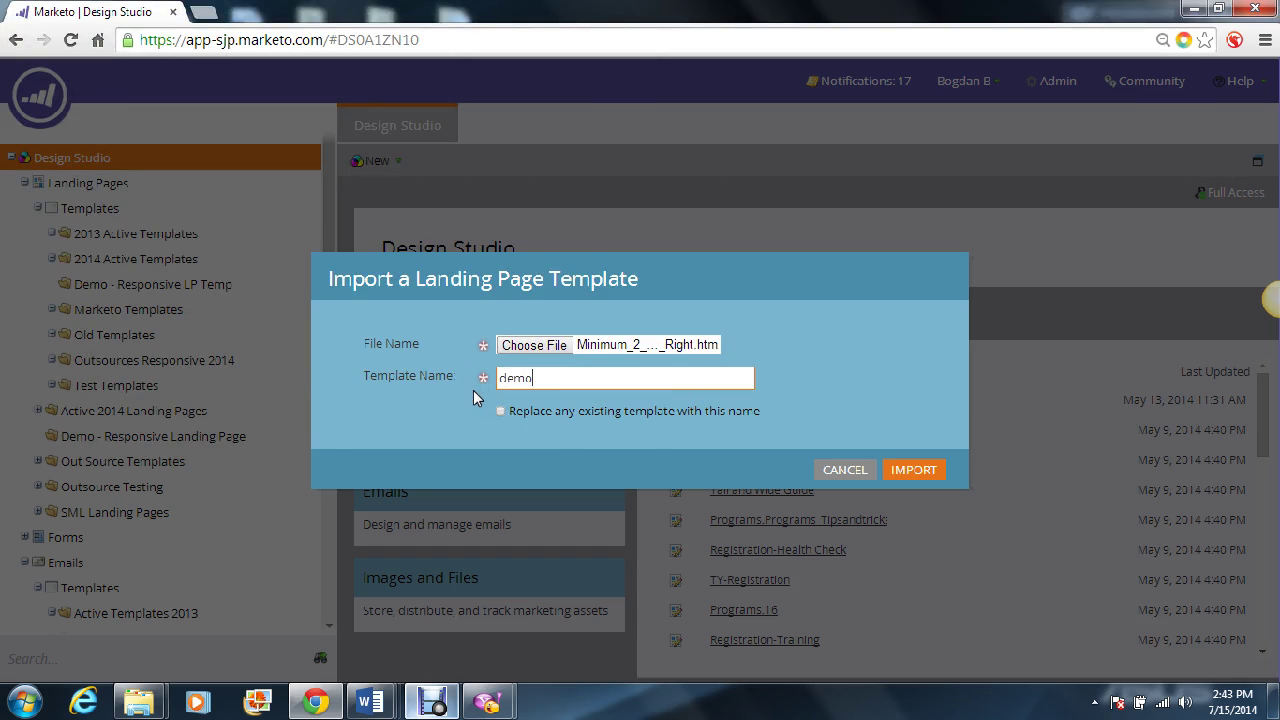
pyautogui.write('-responsive LP template - 071514')
pyautogui.click(913, 470)
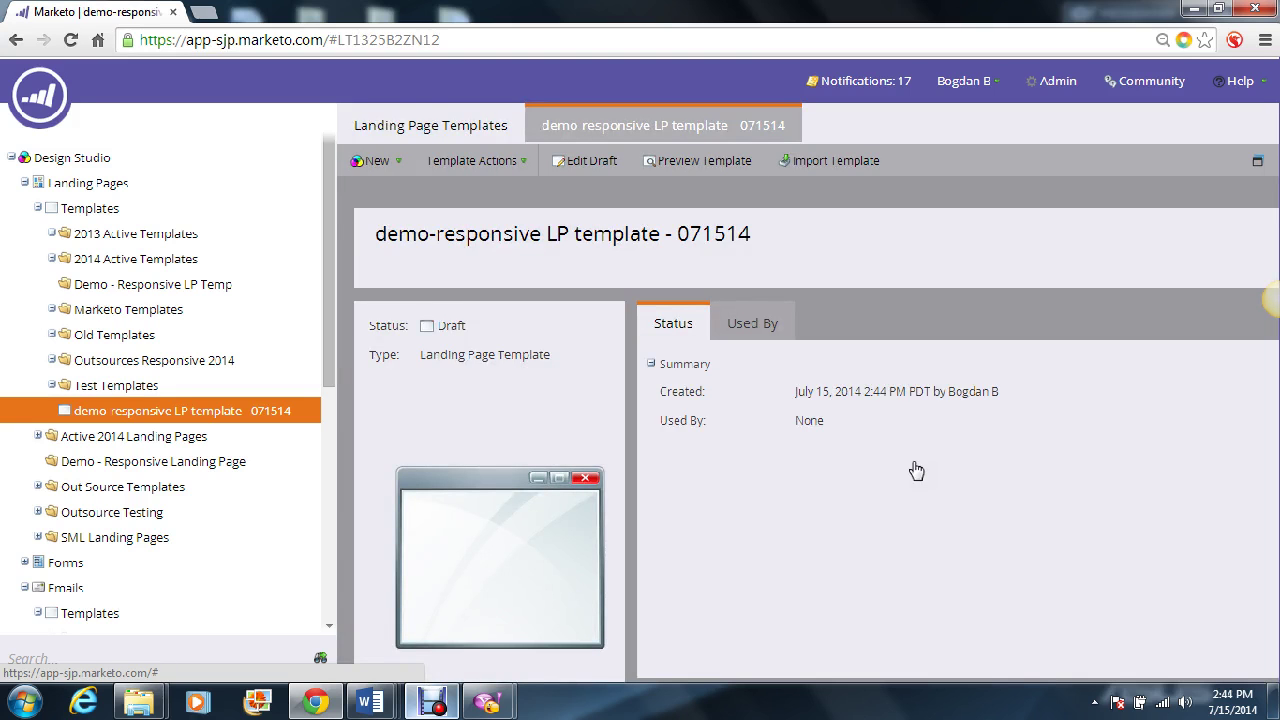
# - Move demo-responsive LP template - 071514 into Demo - Responsive LP Temp and approve it
pyautogui.moveTo(290, 405); pyautogui.dragTo(180, 289)
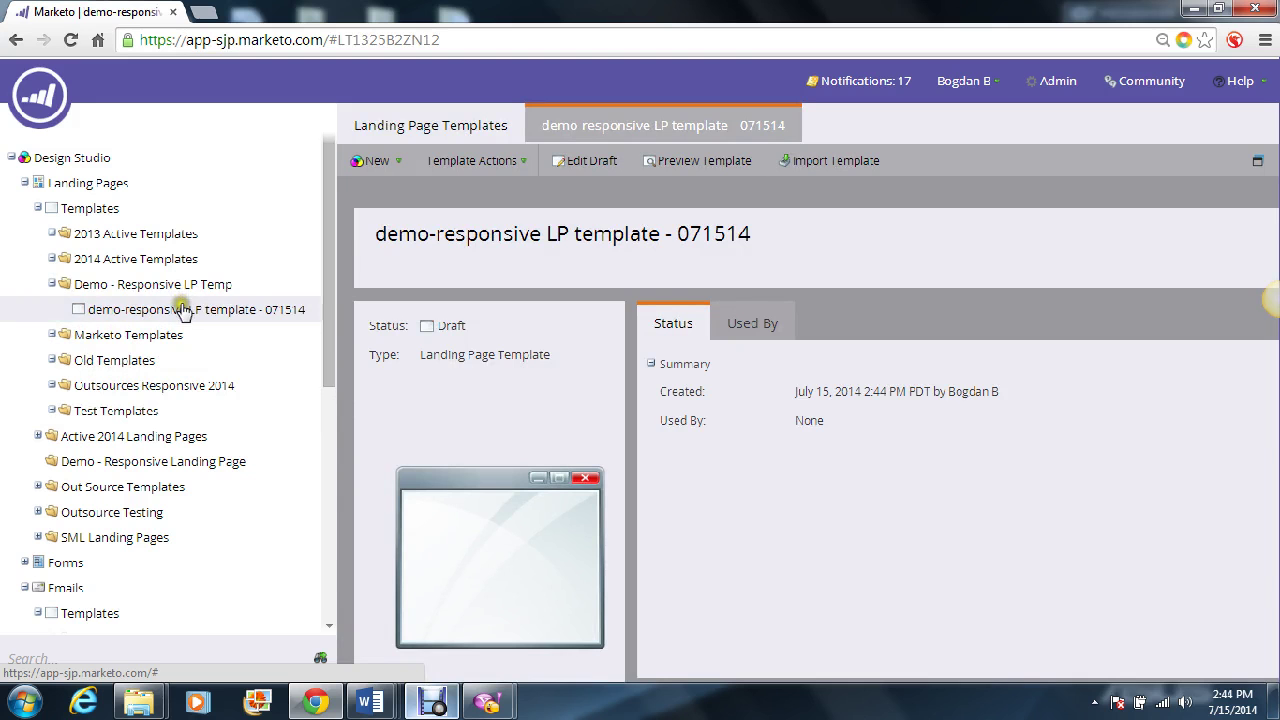
pyautogui.click(515, 161)
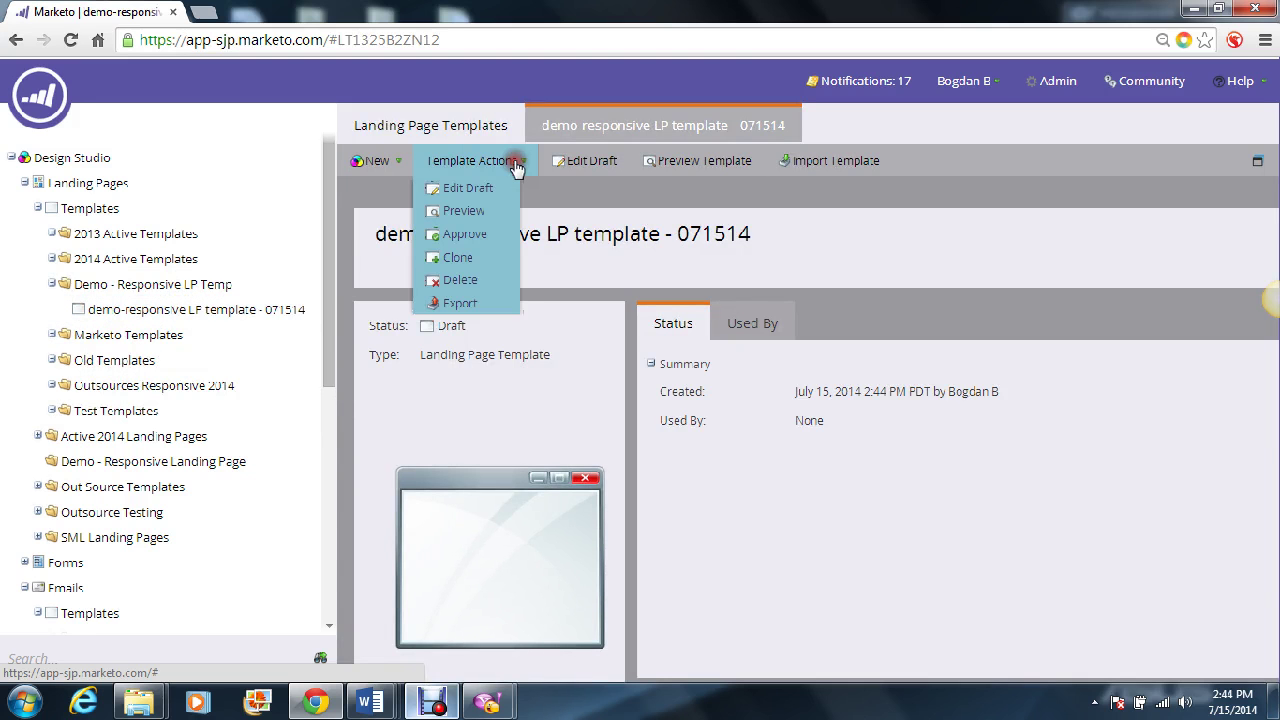
pyautogui.click(467, 235)
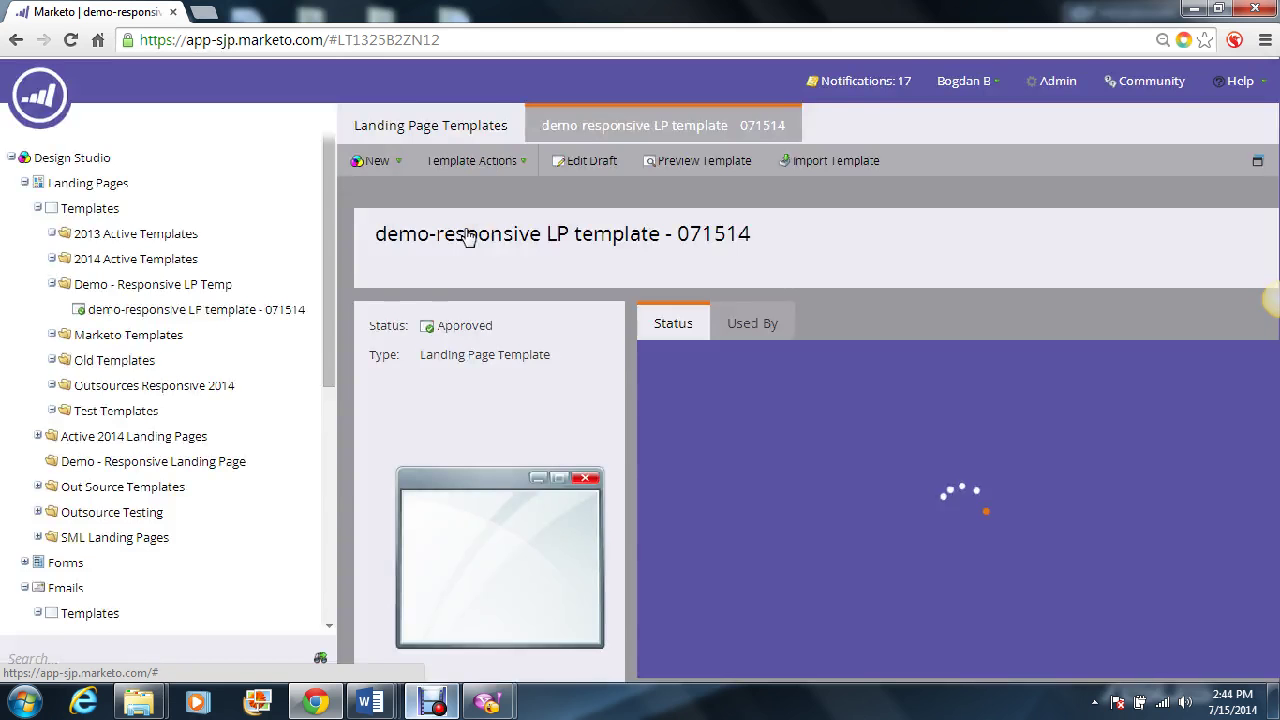
pyautogui.rightClick(131, 460)
# - Create landing page 'demo - 071514' in Demo - Responsive Landing Page using demo-responsive LP template - 071514
pyautogui.click(198, 470)
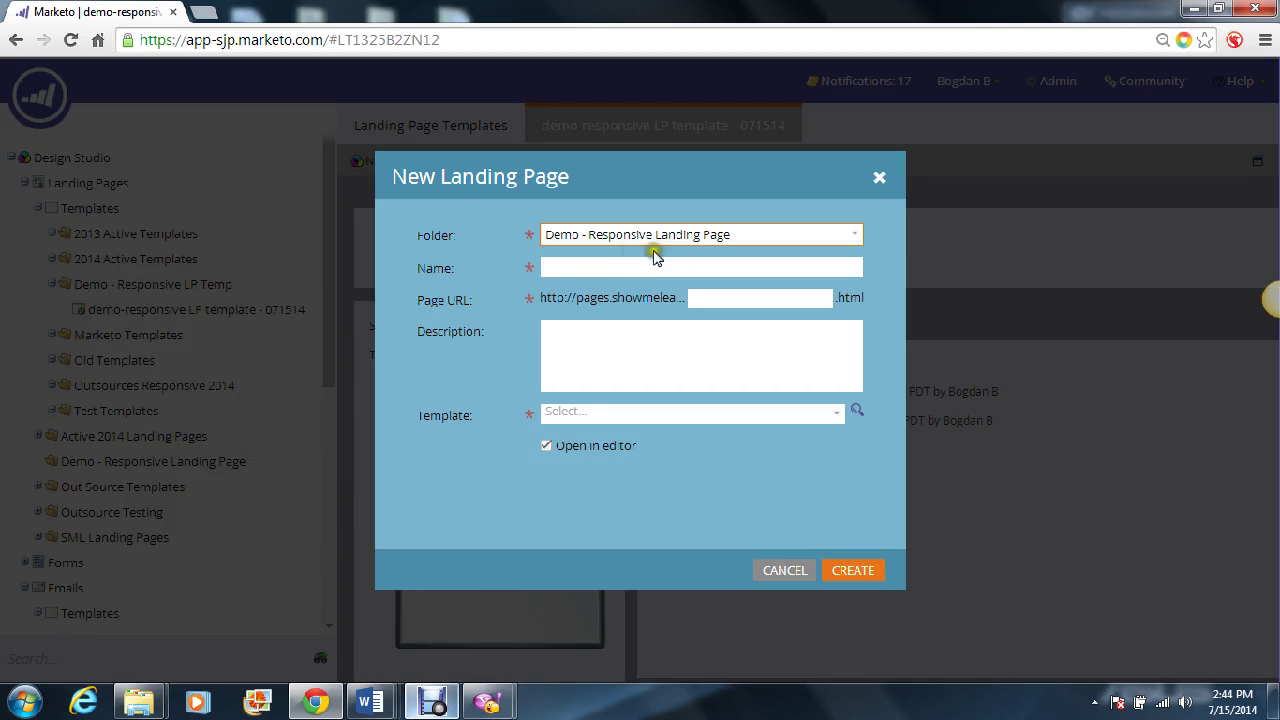
pyautogui.click(678, 264)
pyautogui.write('demo - 071514')
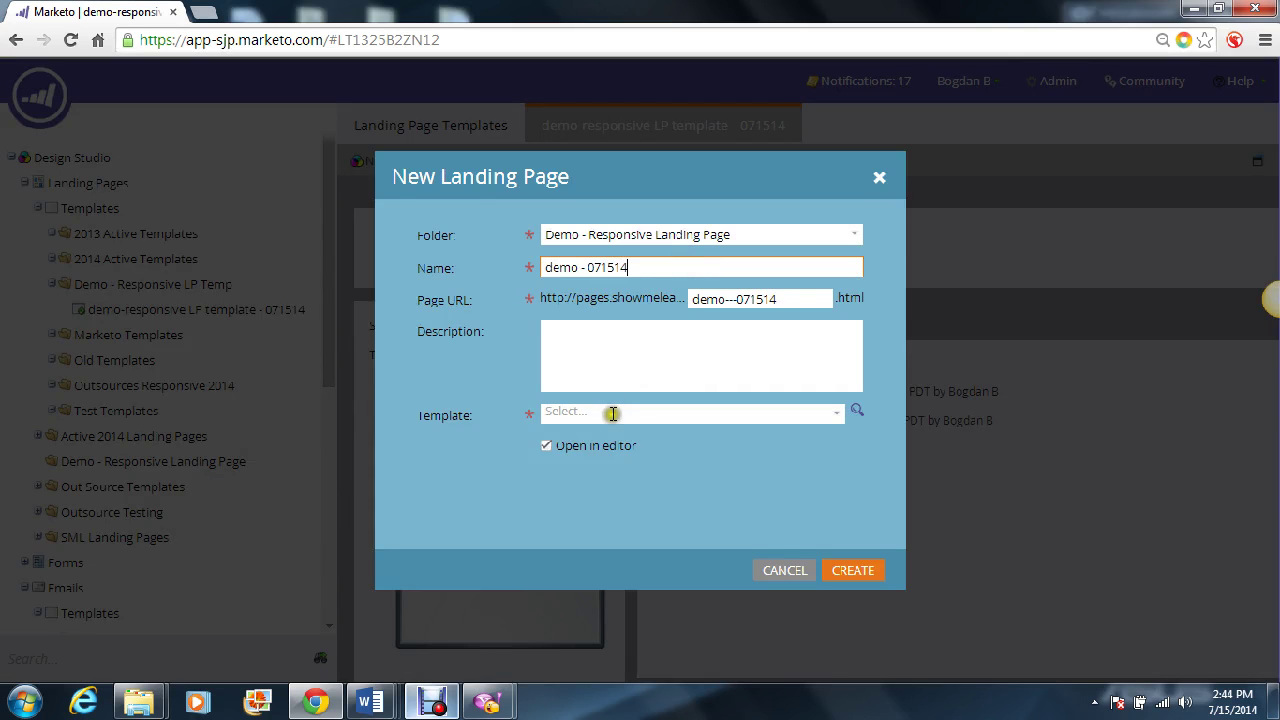
pyautogui.click(610, 413)
pyautogui.write('demo')
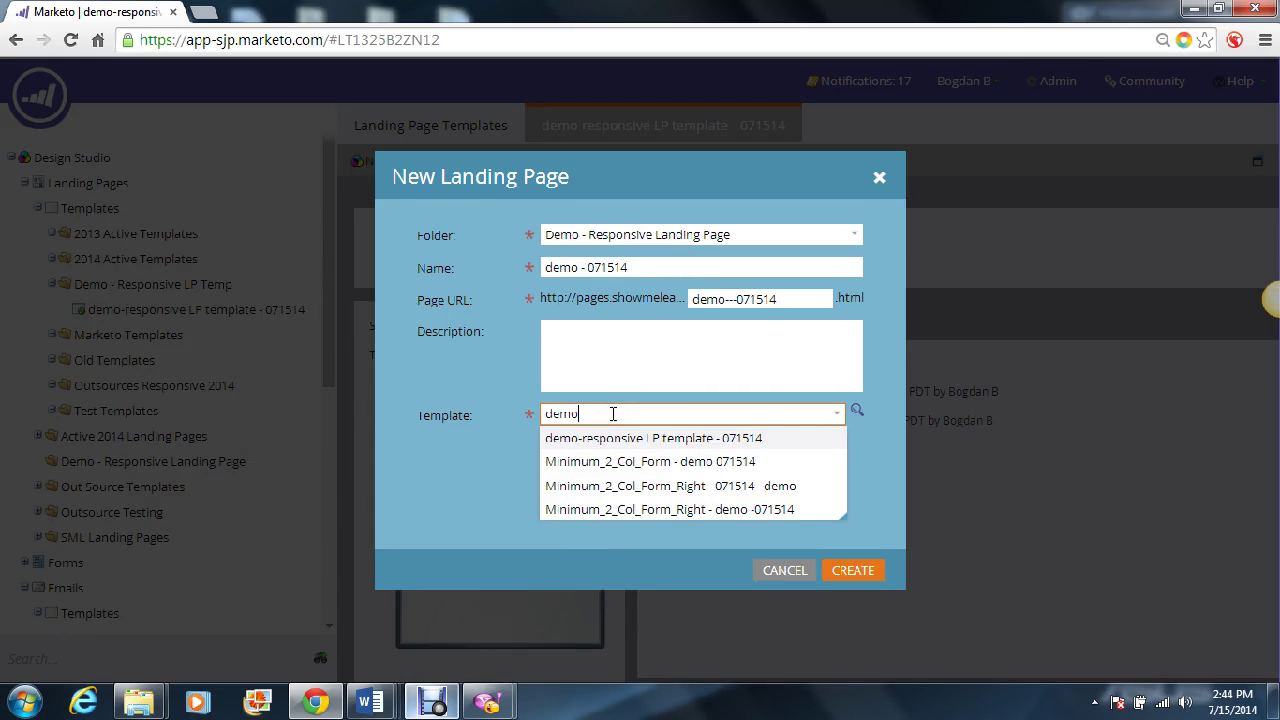
pyautogui.click(597, 437)
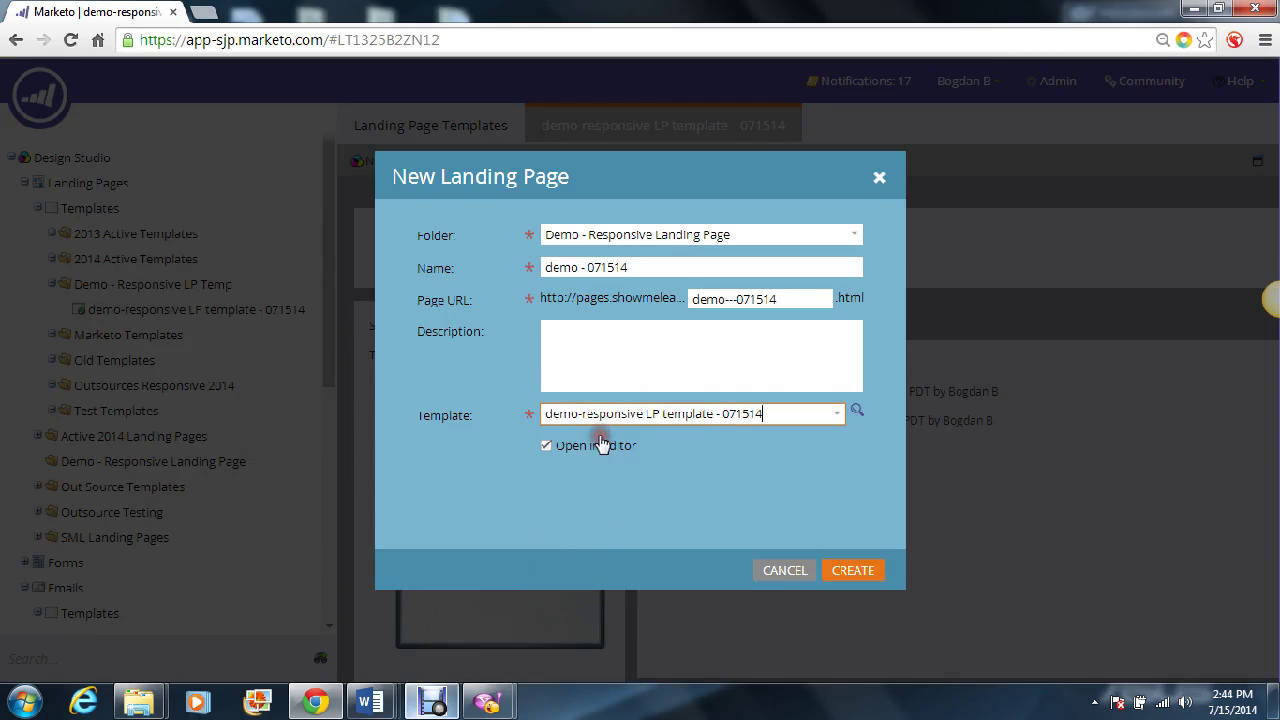
pyautogui.click(660, 521)
pyautogui.click(838, 572)
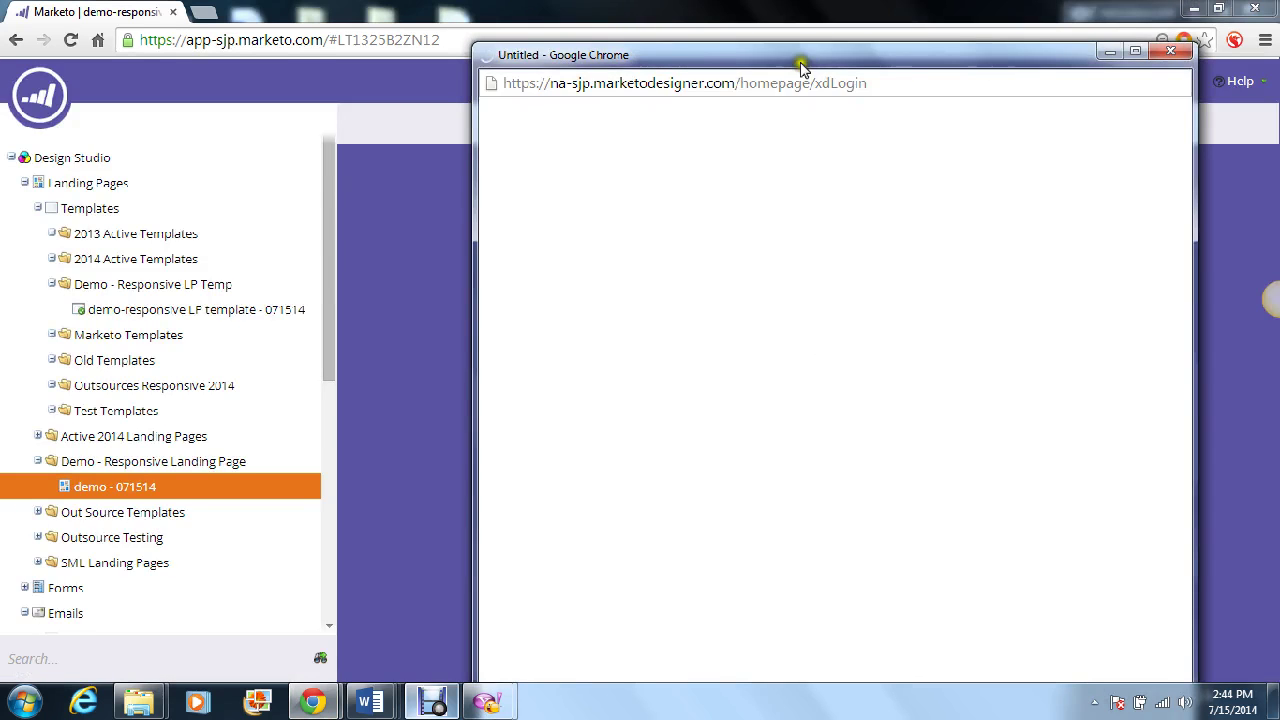
pyautogui.moveTo(800, 66); pyautogui.dragTo(593, 32)
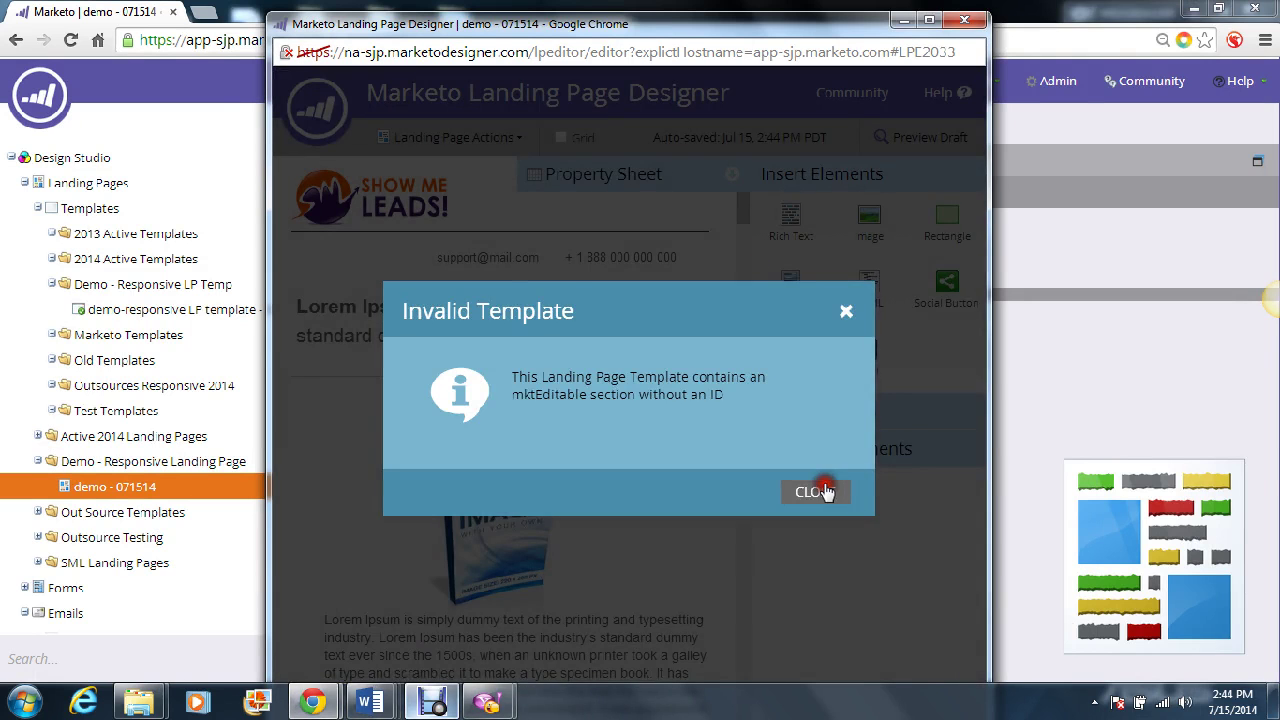
# - Dismiss the Invalid Template warning, review the demo - 071514 draft, and close the designer
pyautogui.click(821, 490)
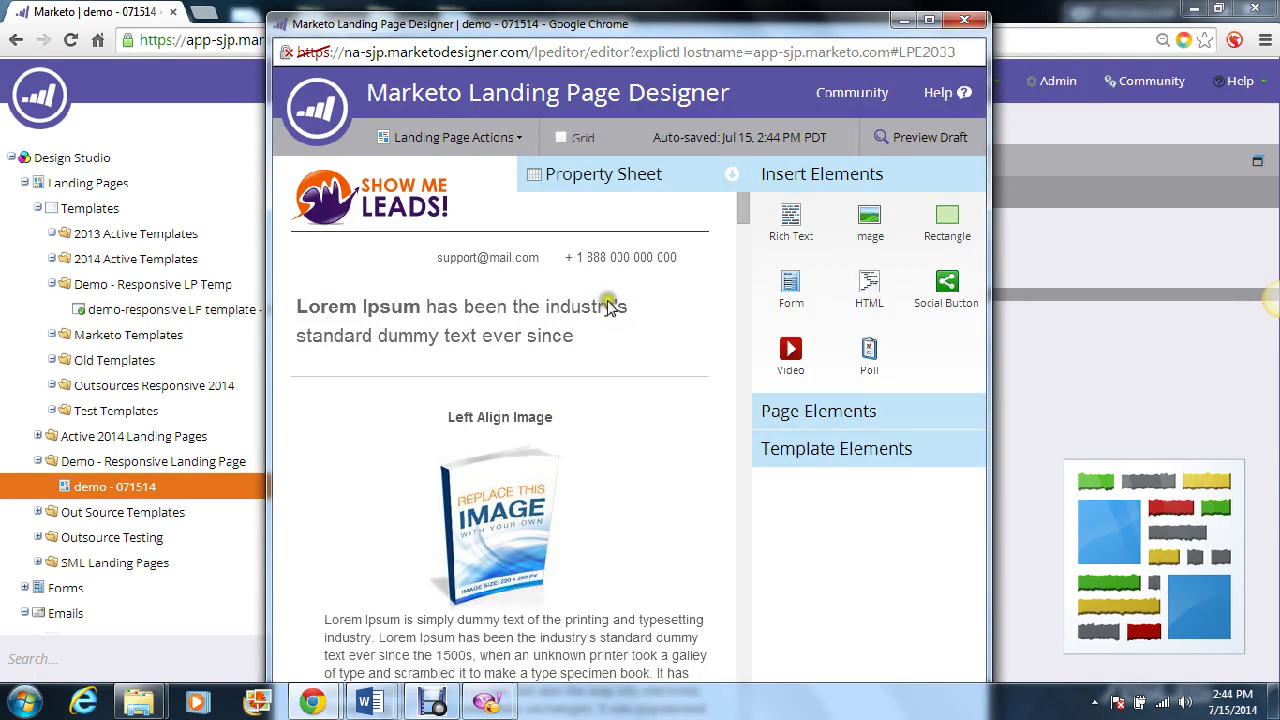
pyautogui.click(565, 311)
pyautogui.click(578, 325)
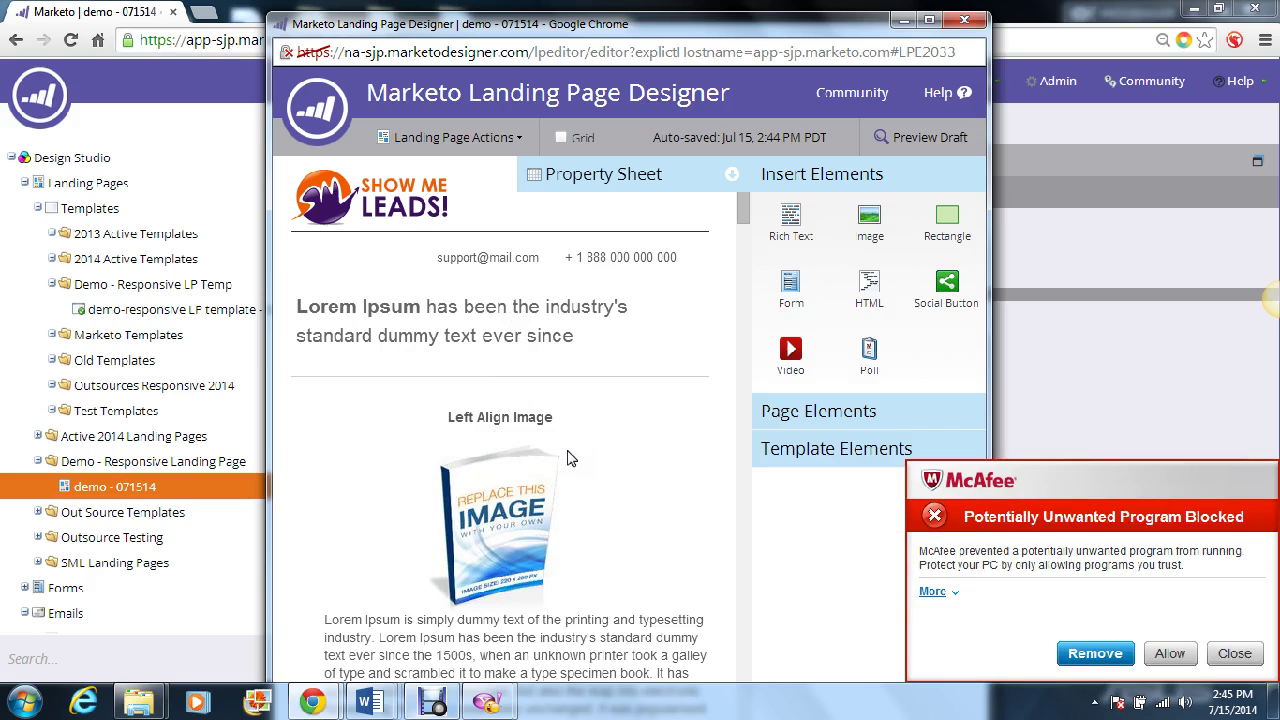
pyautogui.click(1236, 655)
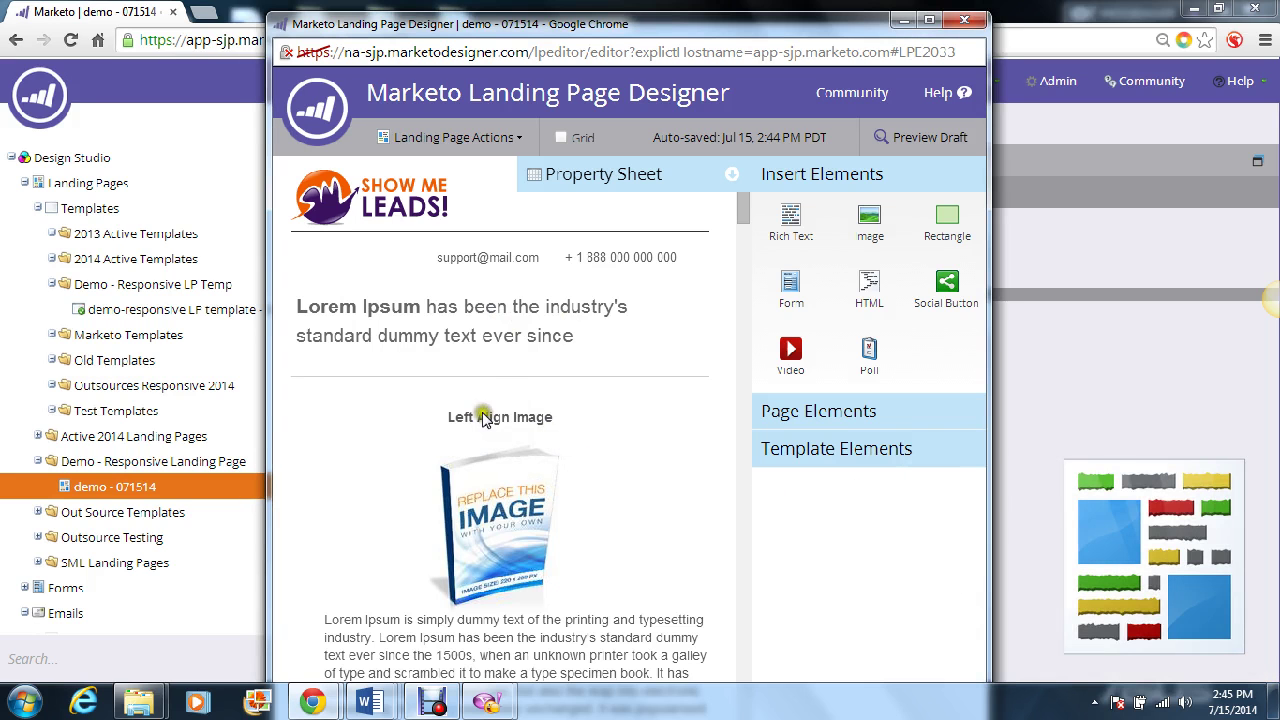
pyautogui.click(964, 20)
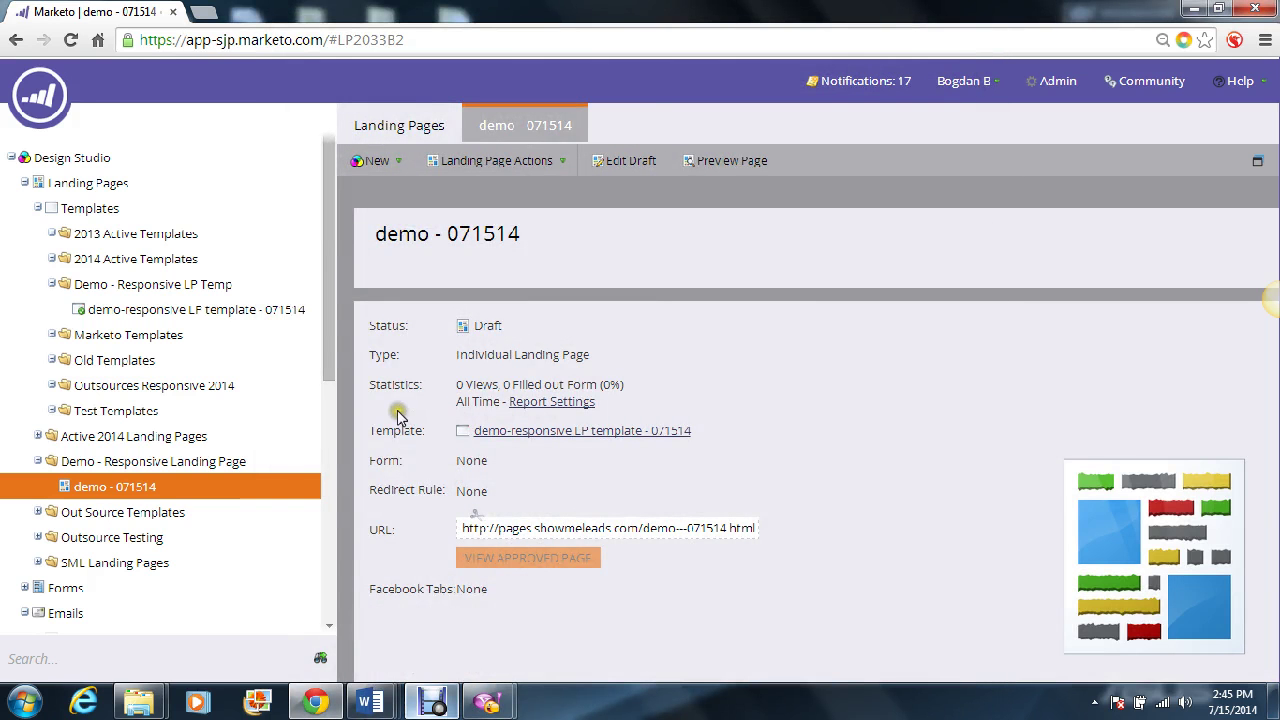
# - Approve the demo - 071514 landing page from its context menu in the tree
pyautogui.rightClick(192, 492)
pyautogui.click(234, 546)
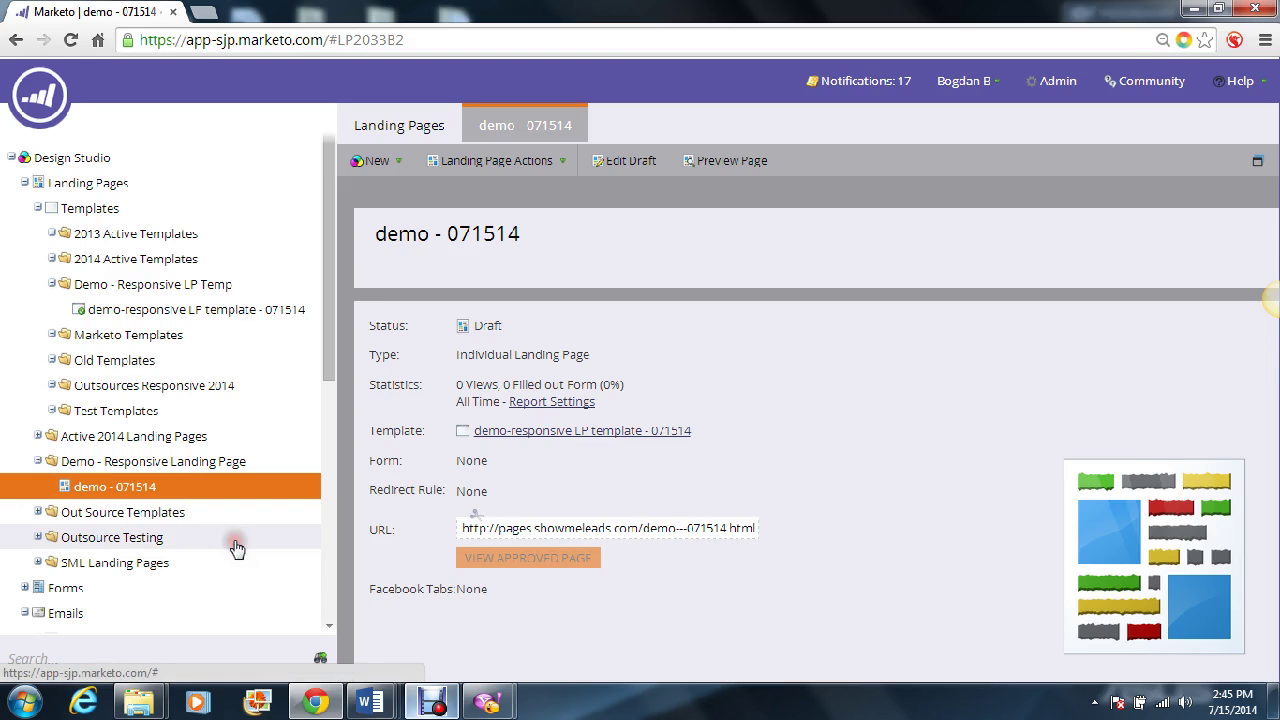